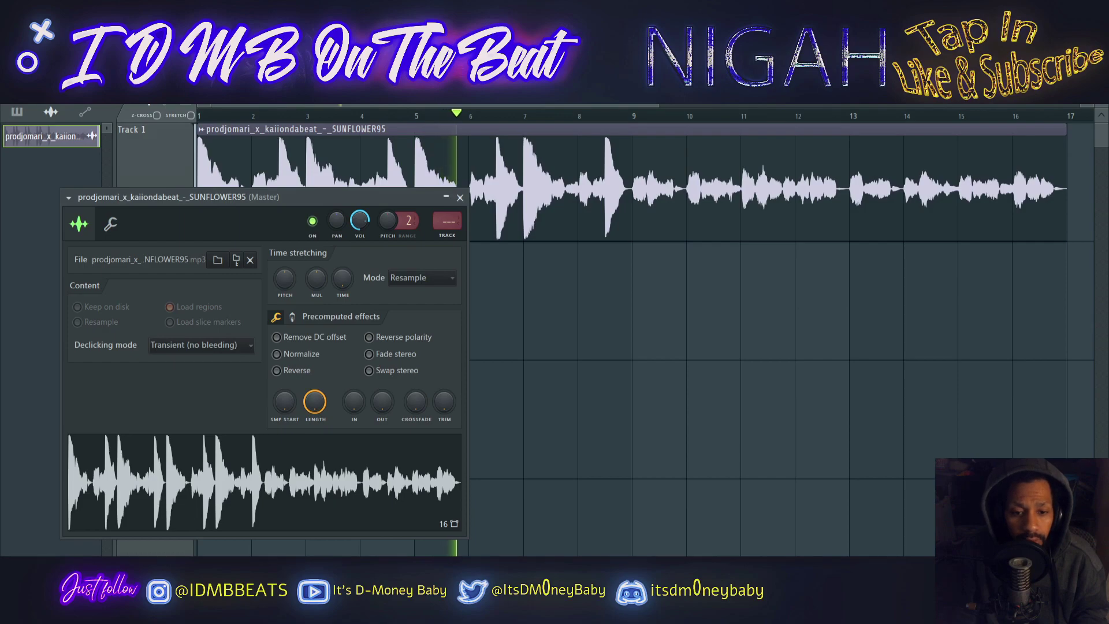
Turn down the EQ in the SUNFLOWER95 sample's precomputed effects and stop playback.
left_click(292, 317)
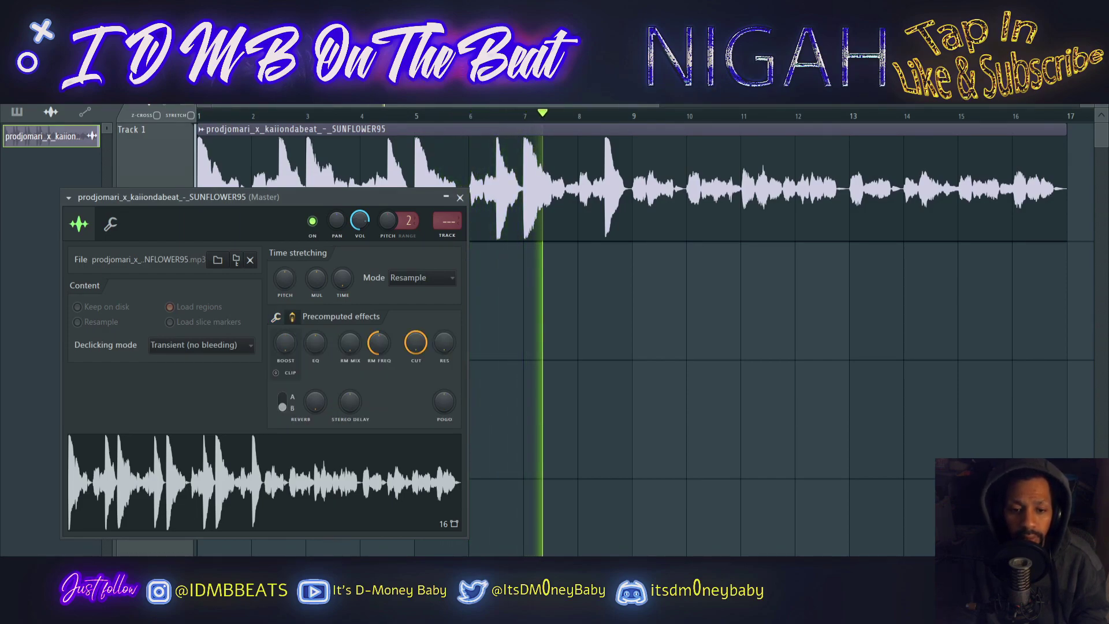
left_click_drag(315, 343, 316, 388)
key("space")
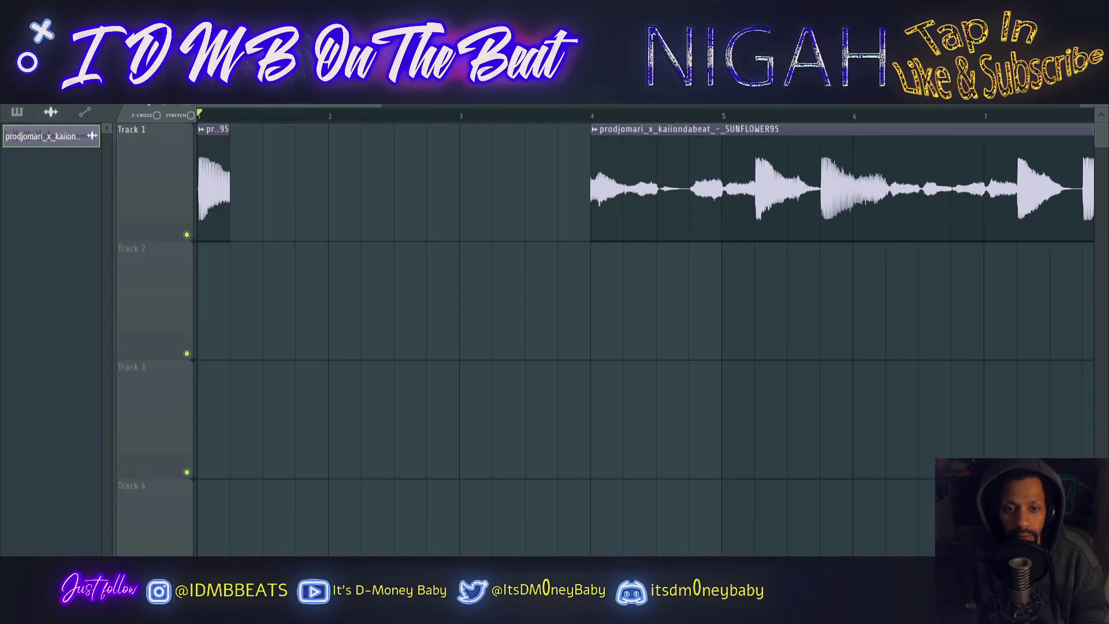
Duplicate the short chop at the start of Track 1 three times to fill bar 1, and play it back.
key("ctrl+b")
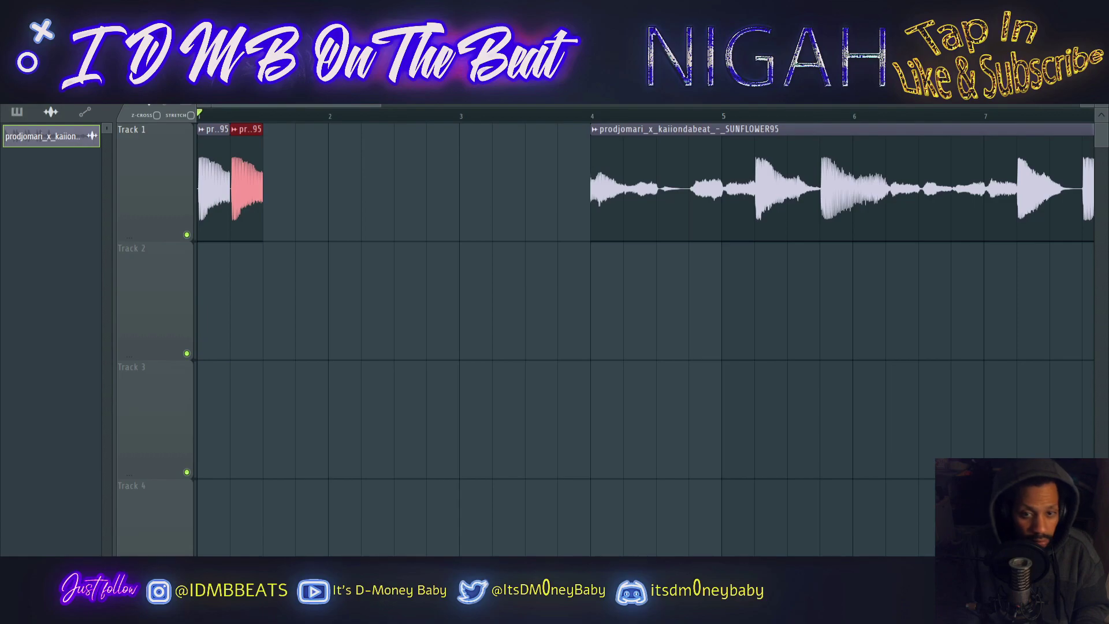
key("ctrl+b")
key("ctrl+b")
key("space")
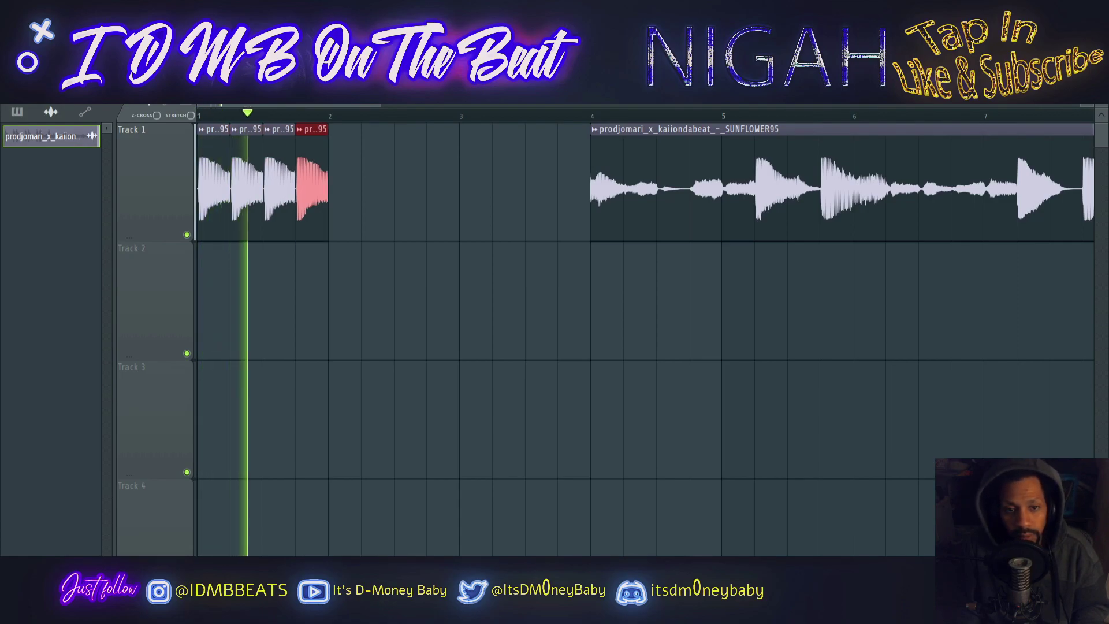
key("space")
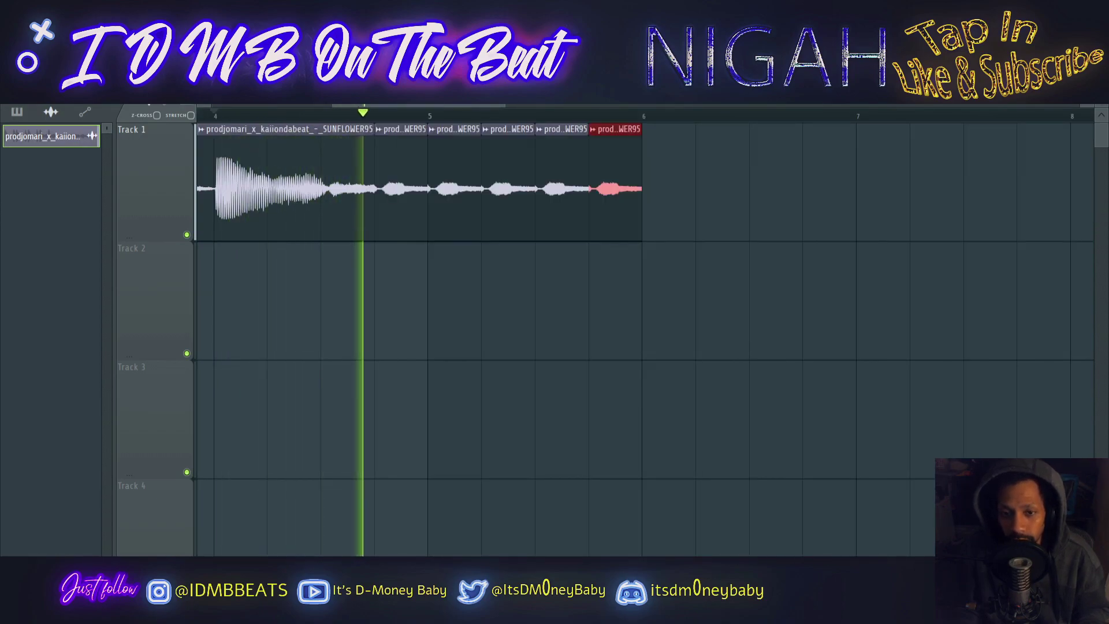
Audition the repeated short chops in bar 5 and the selected section from bar 6 to bar 10.
key("space")
key("space")
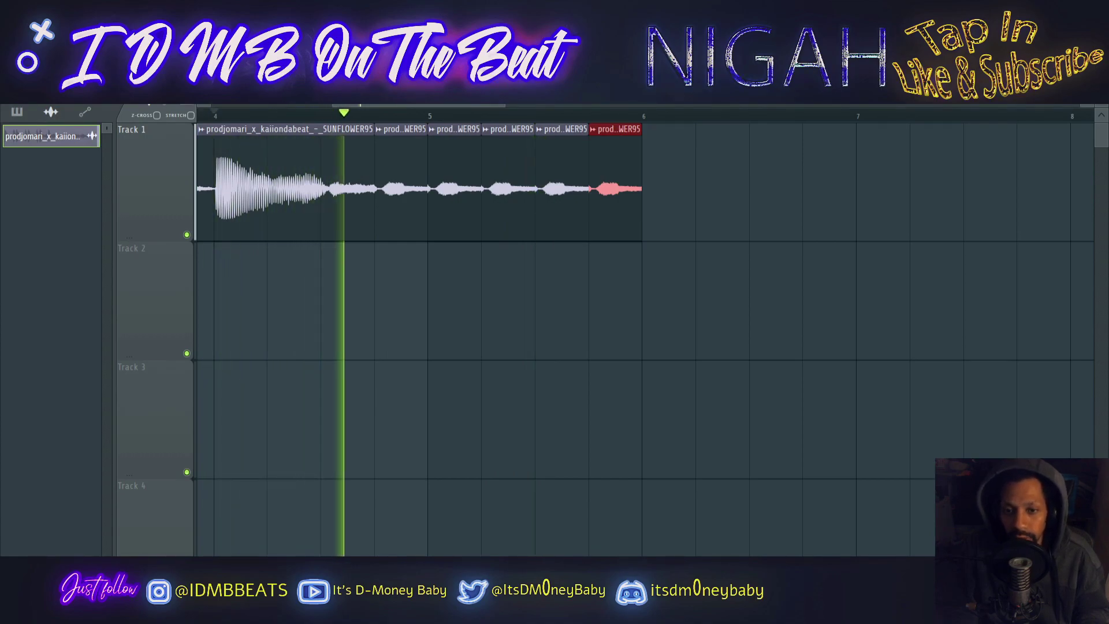
key("space")
key("space")
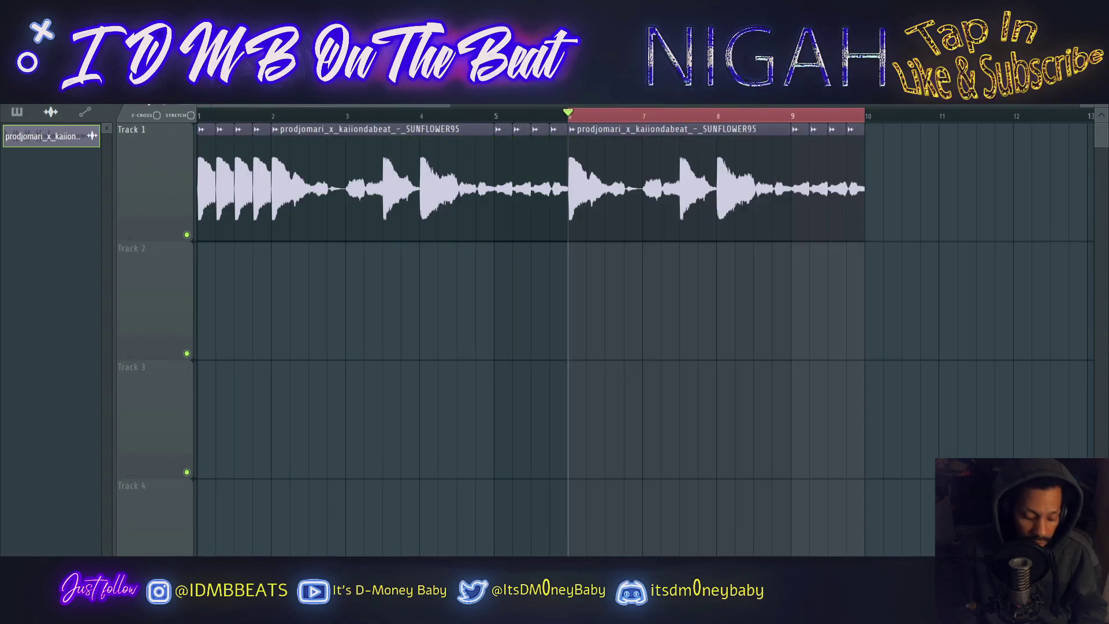
key("space")
key("space")
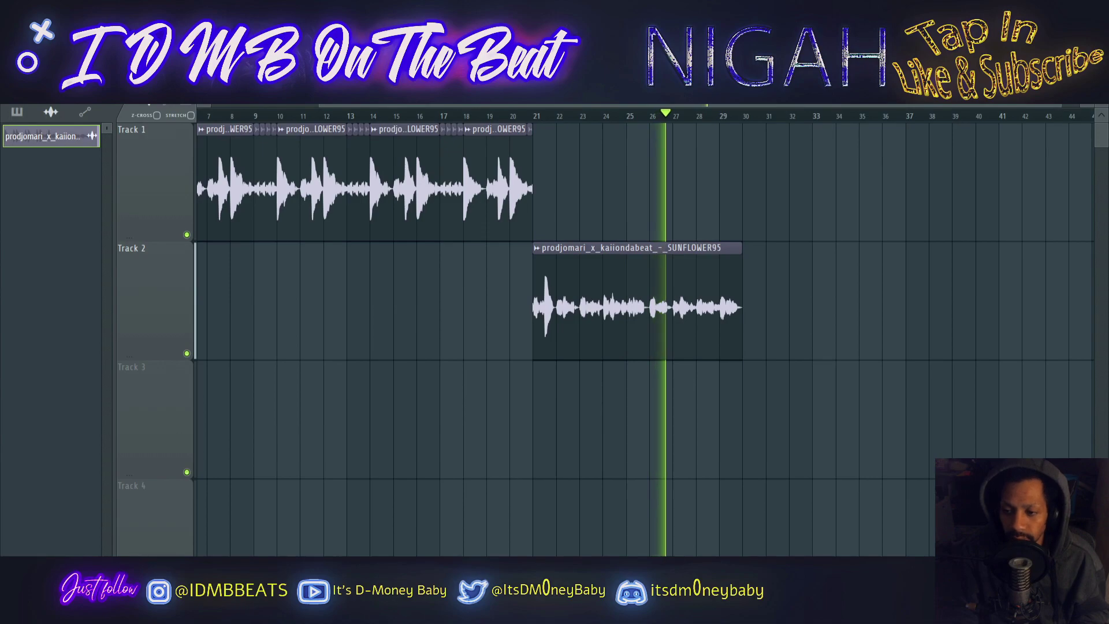
Copy the looped Track 1 clips ending at bar 21 so the copy starts at bar 30, right after the Track 2 clip.
left_click_drag(618, 184, 240, 184)
scroll(240, 184, "down", 2)
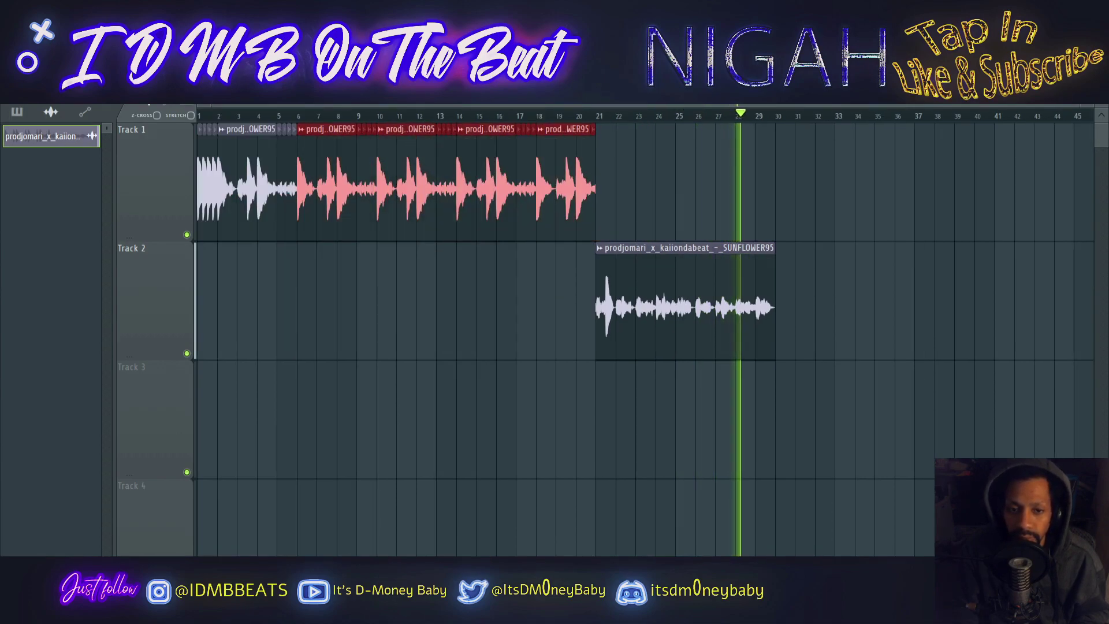
left_click_drag(690, 184, 799, 183)
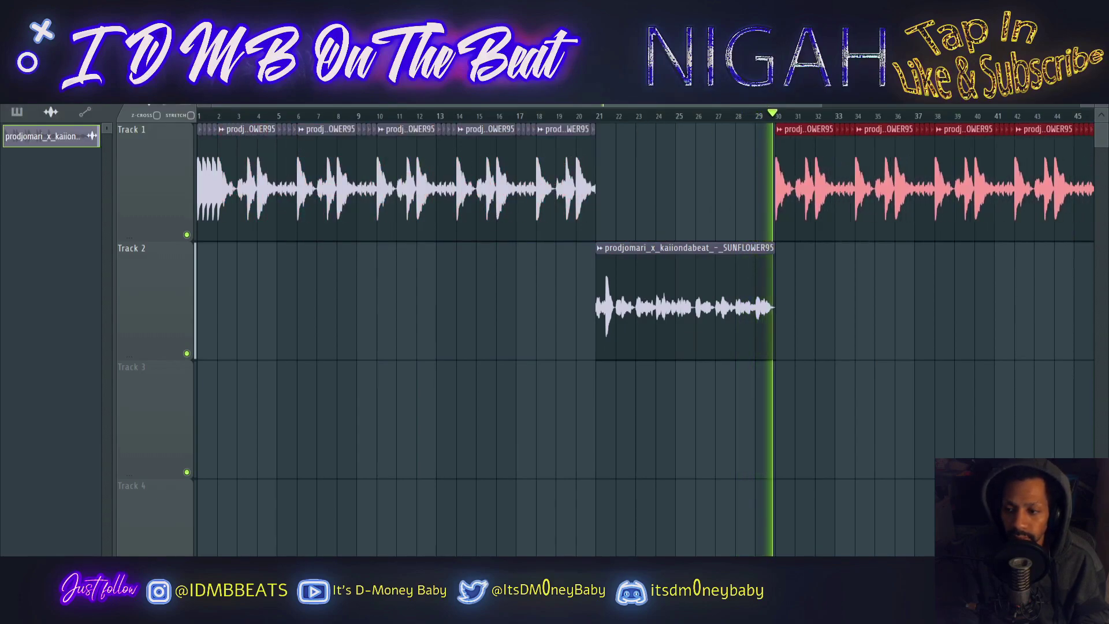
scroll(799, 184, "down", 2)
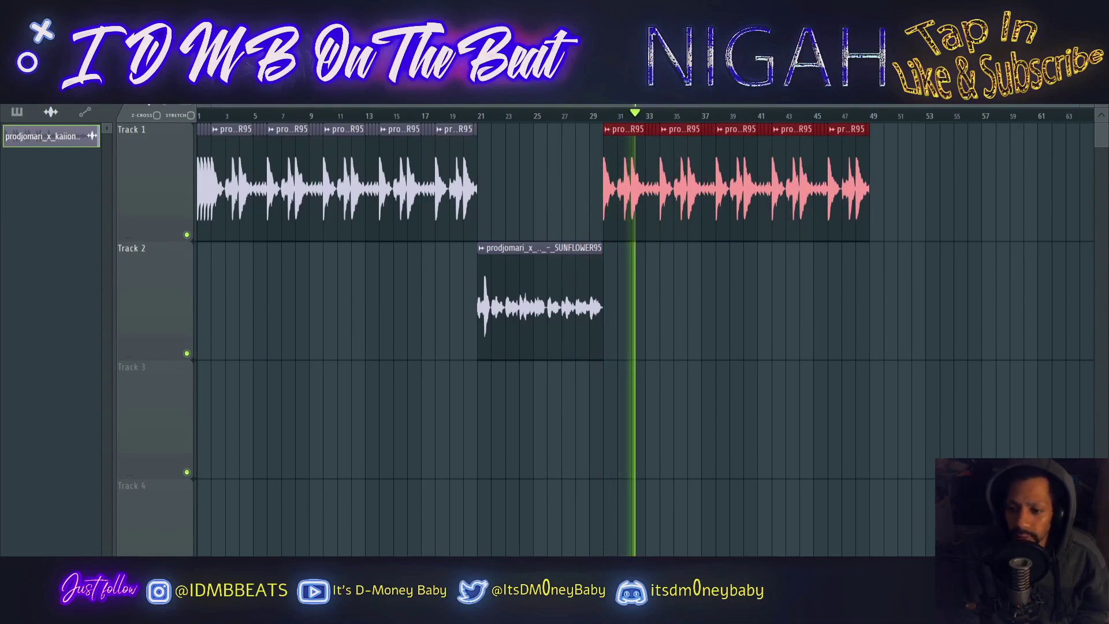
key("ctrl+d")
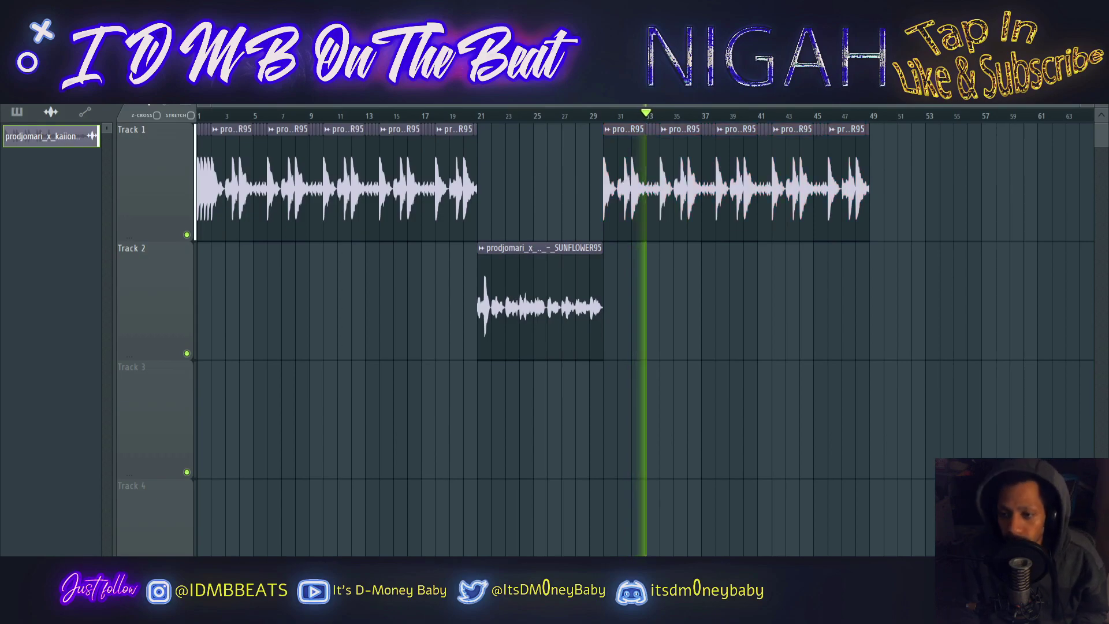
Copy the Track 2 sample clip to bar 49, directly after the second Track 1 section.
scroll(645, 340, "down", 1)
scroll(645, 339, "up", 1)
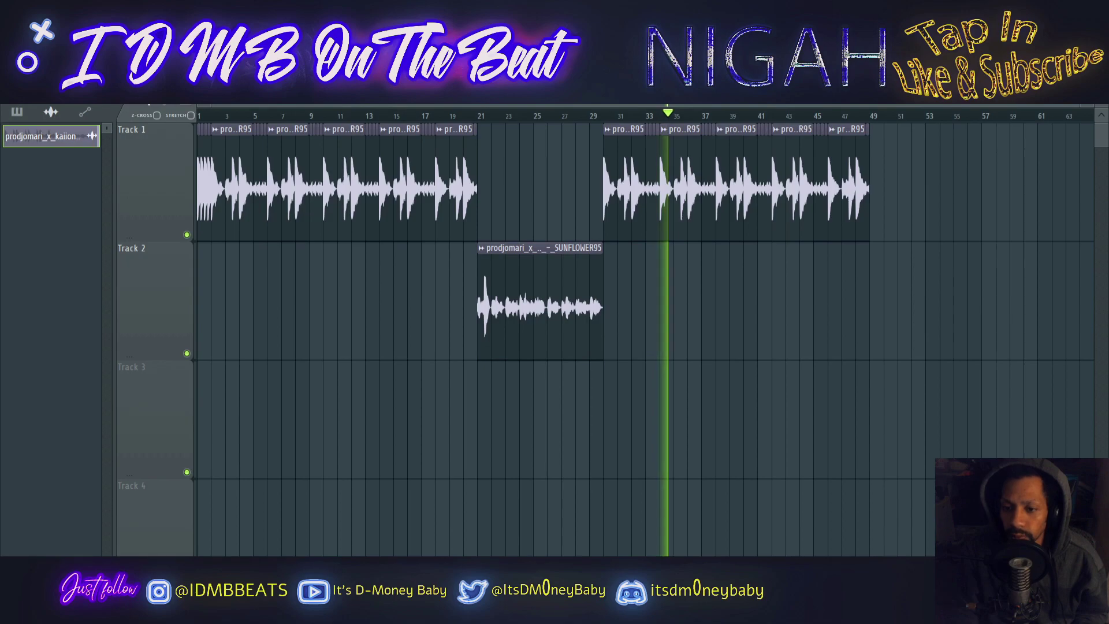
left_click_drag(712, 301, 935, 301)
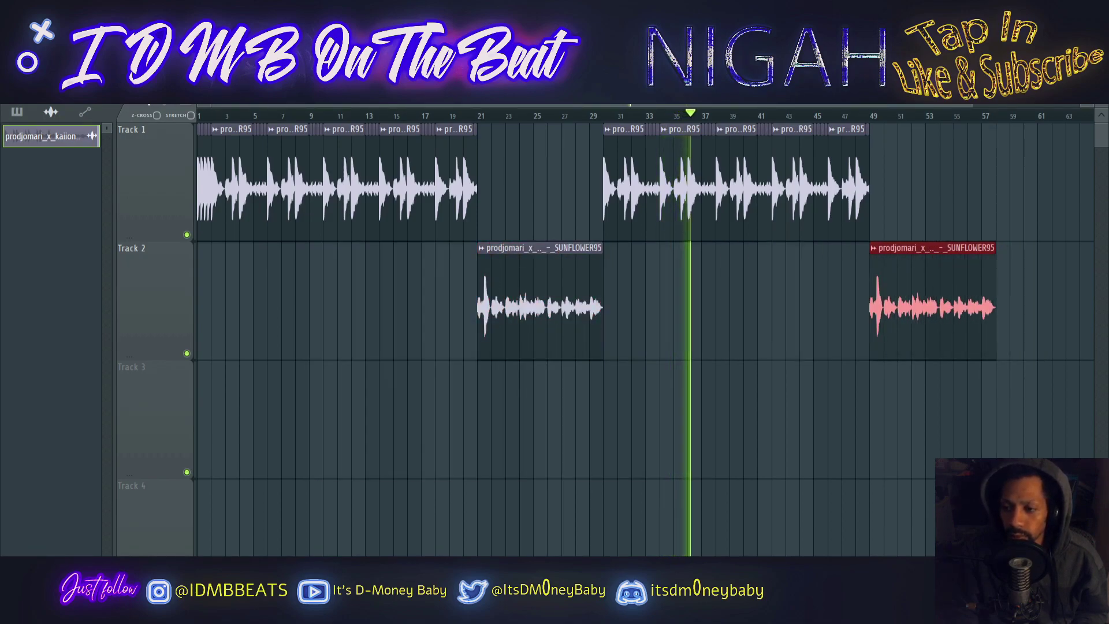
scroll(935, 302, "down", 1)
scroll(806, 301, "up", 3)
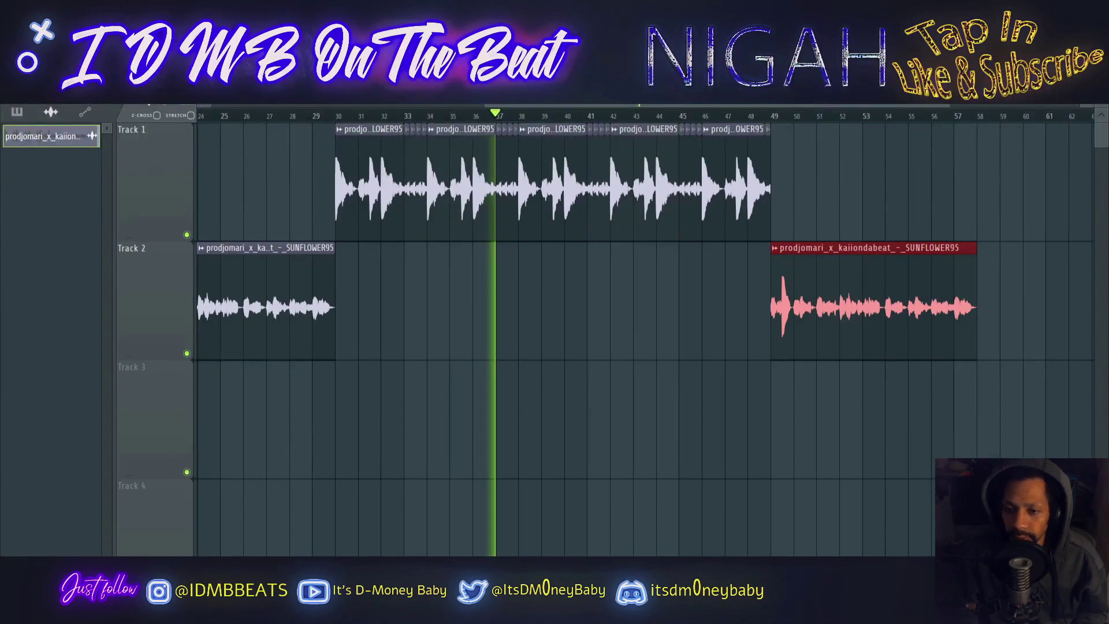
scroll(618, 302, "up", 3)
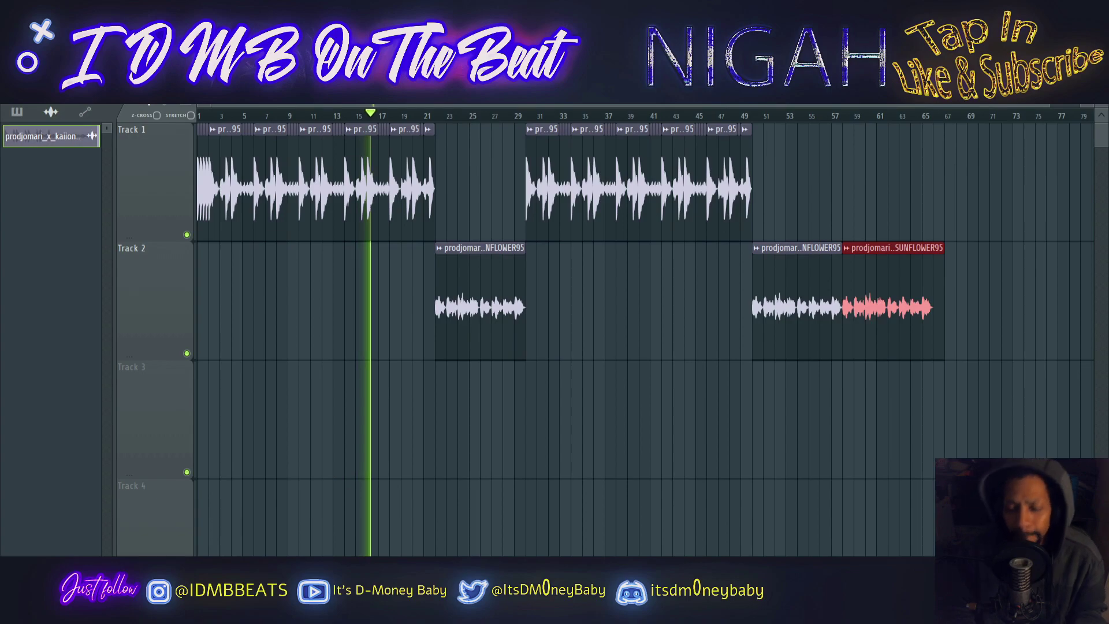
Remove the two Track 2 clips that start at bar 50.
scroll(255, 340, "up", 3)
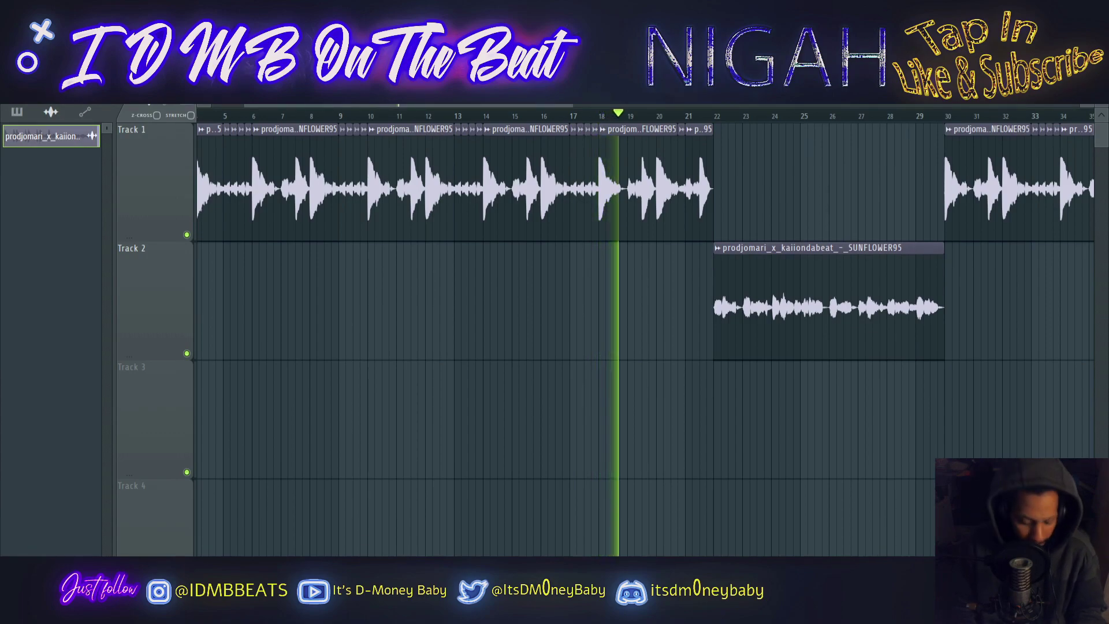
scroll(645, 339, "down", 4)
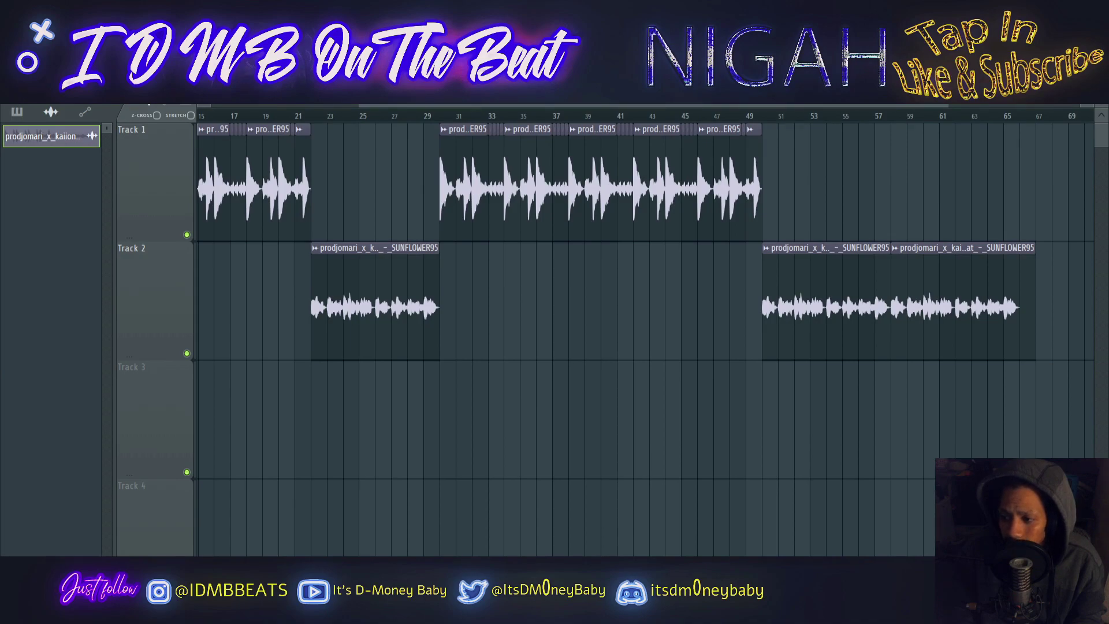
key("ctrl+z")
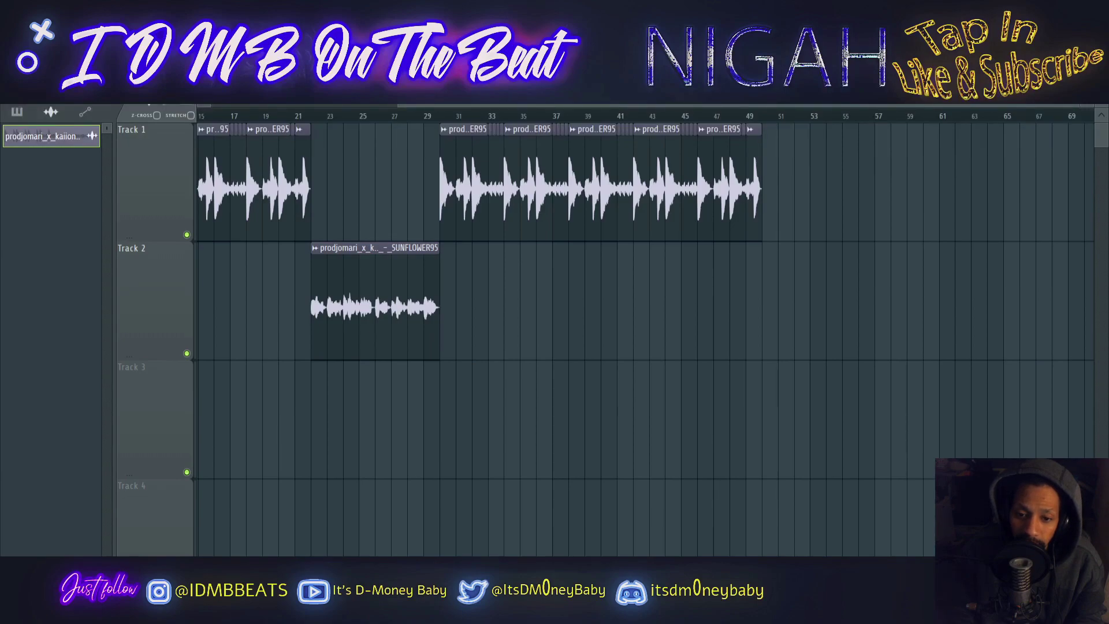
Make the Track 2 clip at bar 22 unique and place two copies of it back to back from bar 50.
left_click(352, 303)
mouse_move(364, 307)
left_mouse_down()
mouse_move(857, 307)
mouse_move(815, 307)
left_mouse_up()
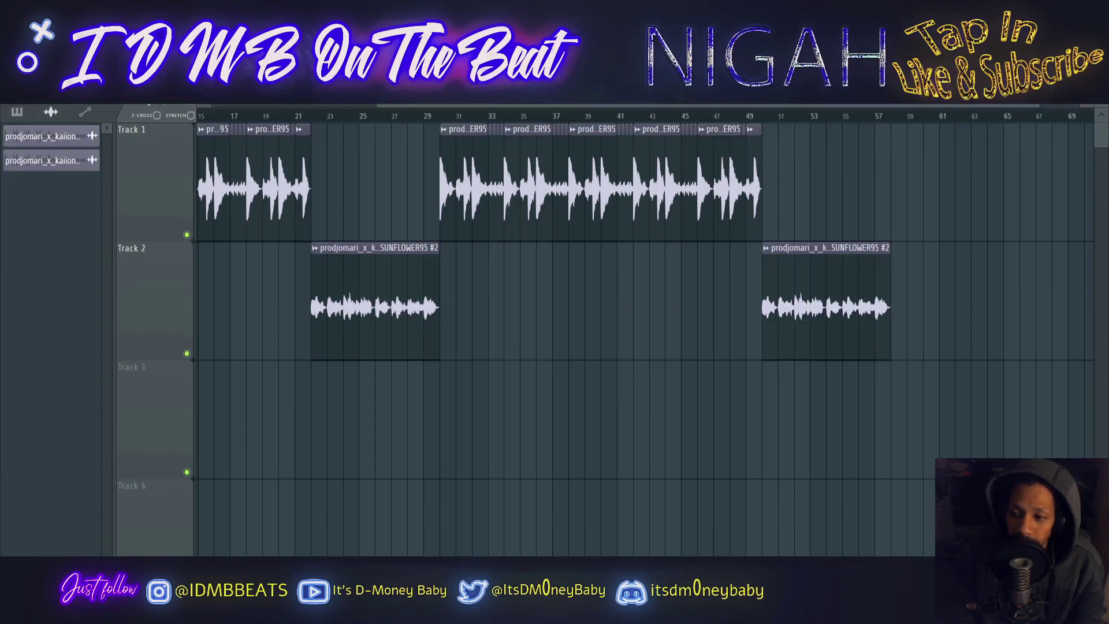
left_click(815, 307, "ctrl")
key("ctrl+b")
key("ctrl+d")
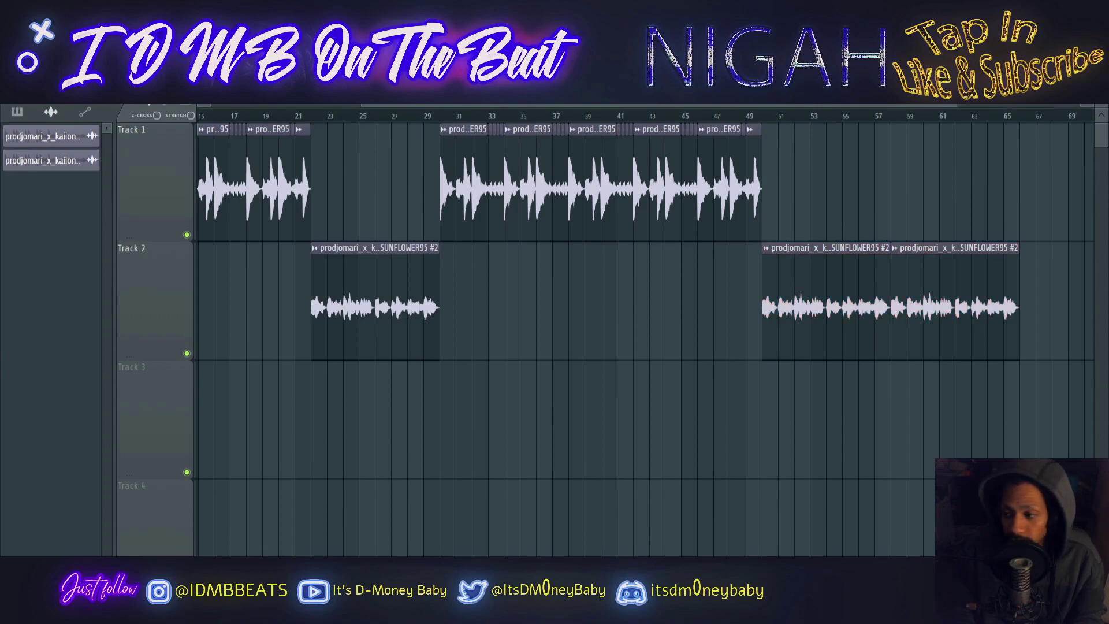
scroll(690, 307, "down", 3)
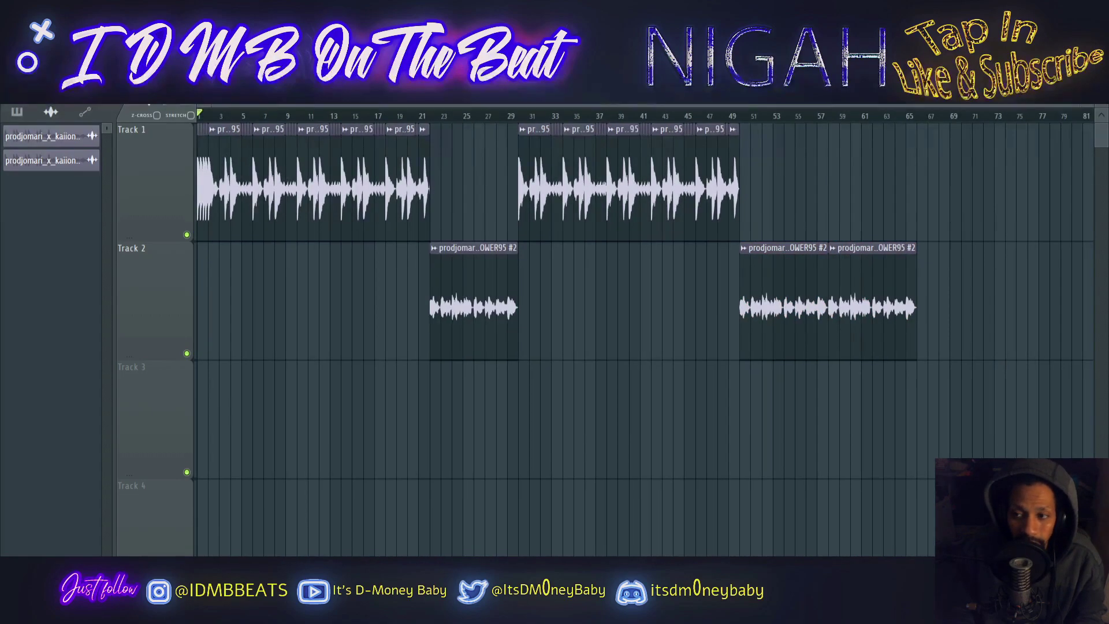
Open the mixer to work on the effects of Insert 1.
key("F7")
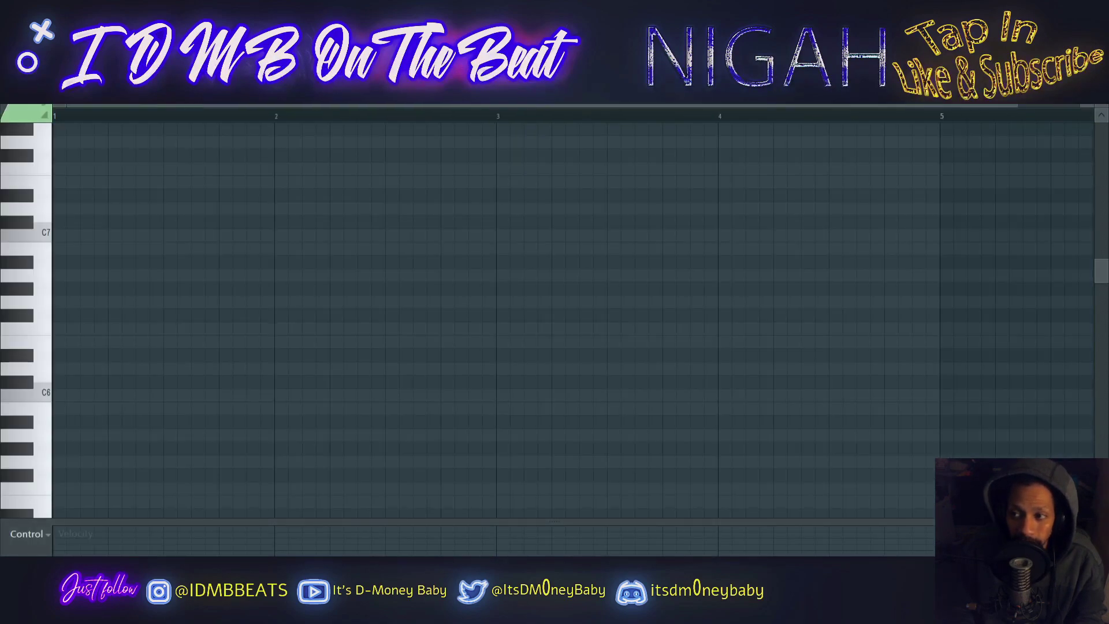
key("F7")
key("F6")
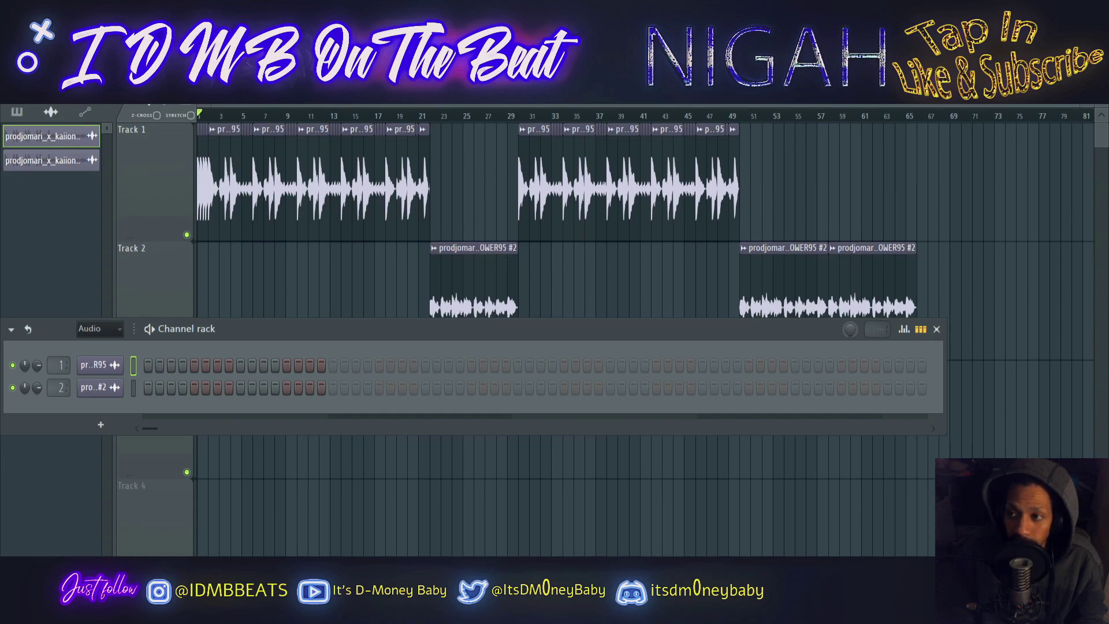
key("F6")
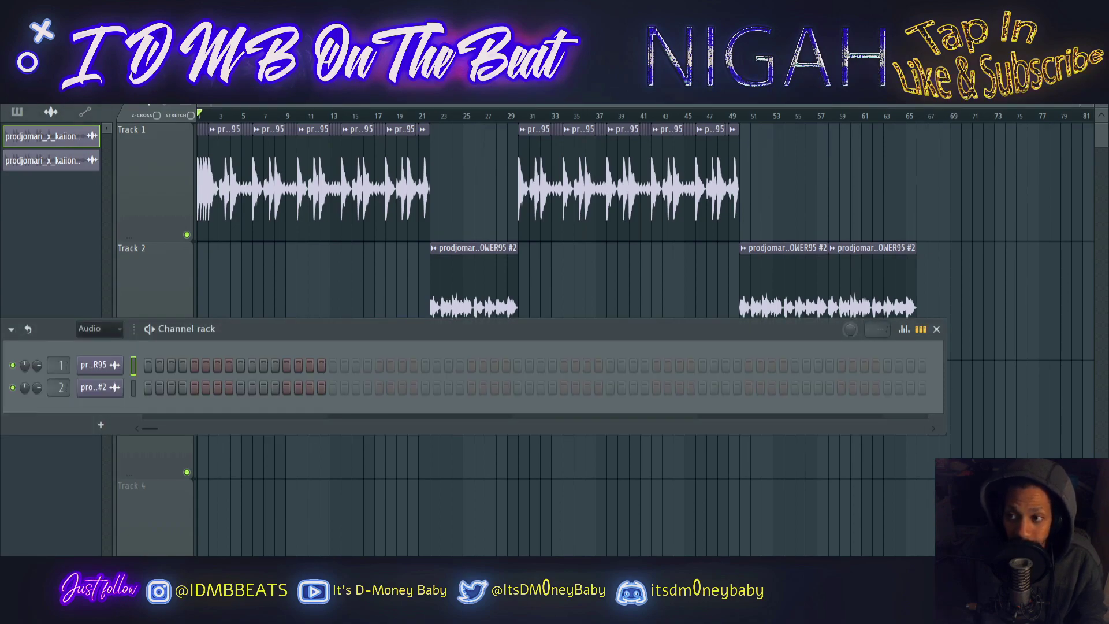
key("F9")
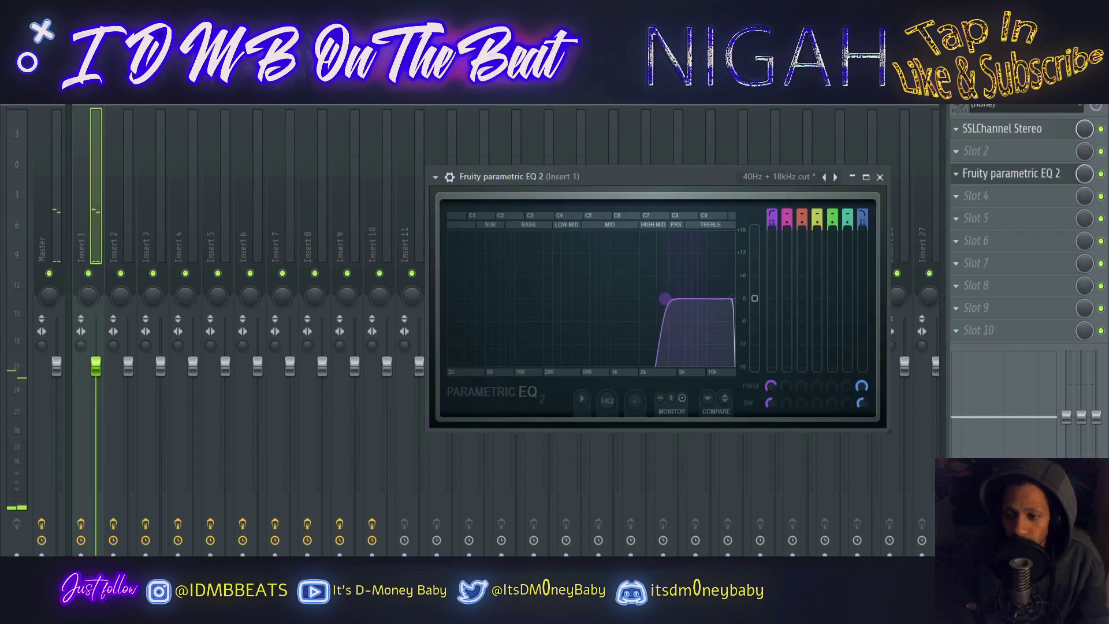
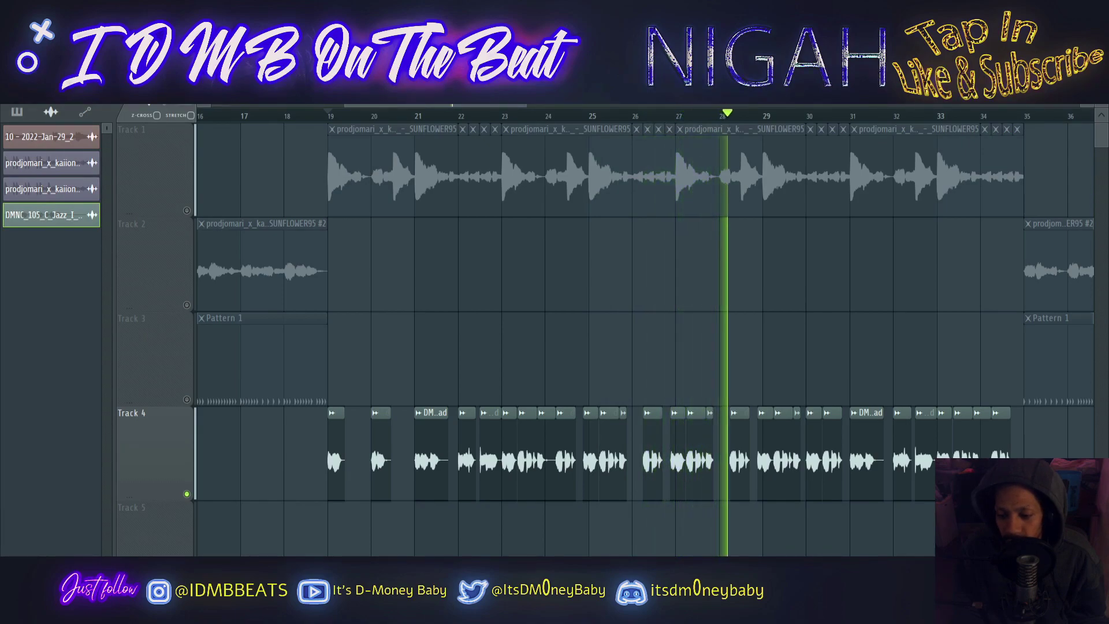
Load Edison on the Master track in the mixer and move the mixer window aside.
key("space")
key("F9")
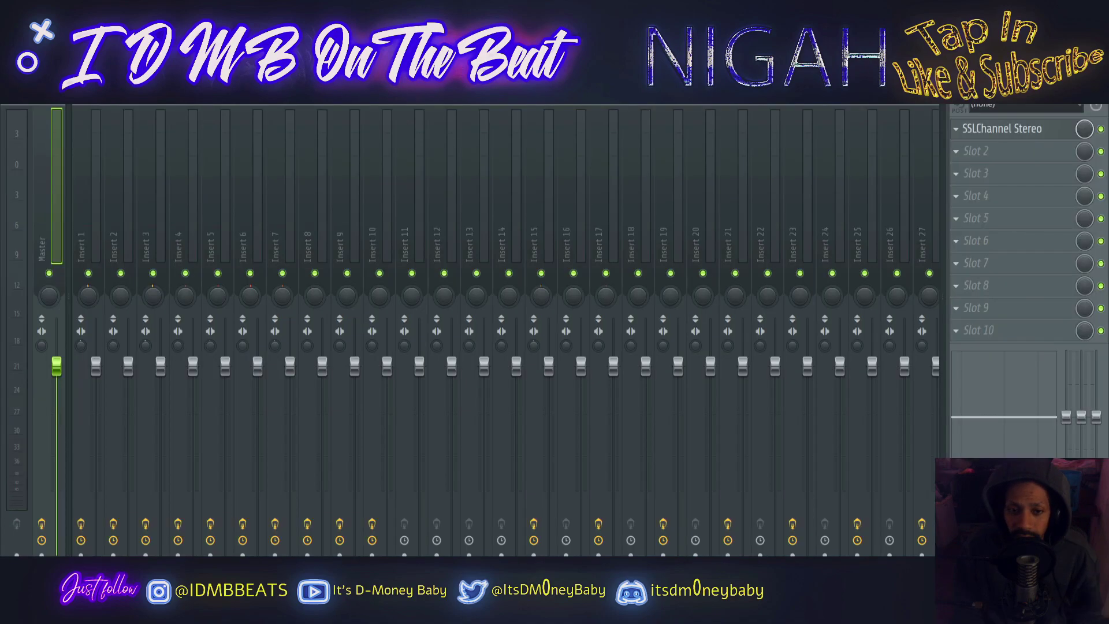
key("ctrl+e")
left_click_drag(415, 236, 715, 128)
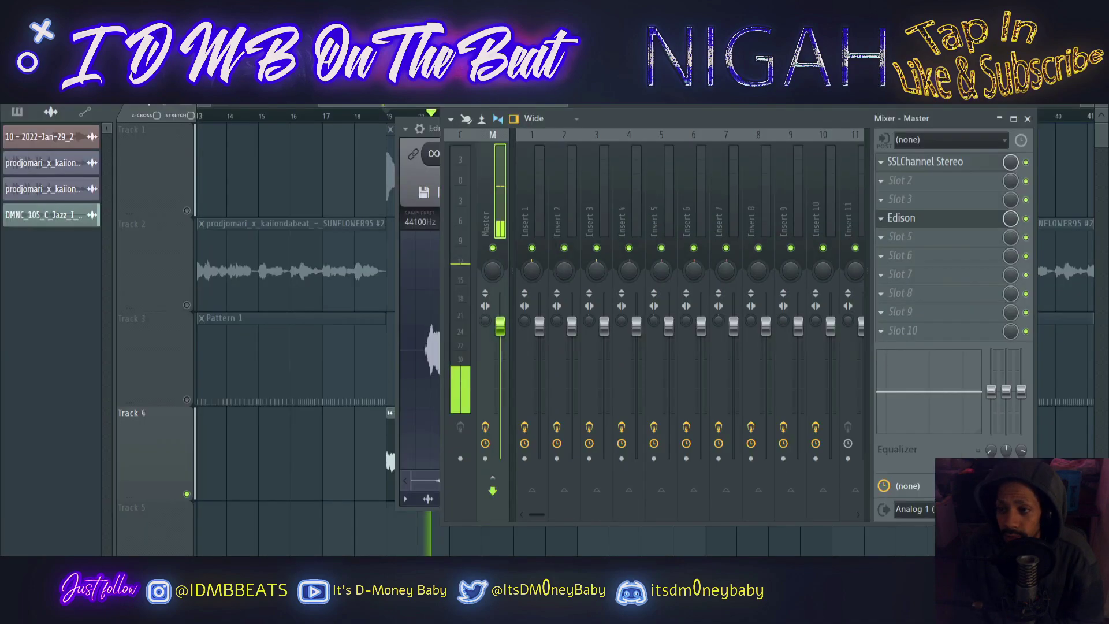
left_click_drag(716, 119, 1008, 324)
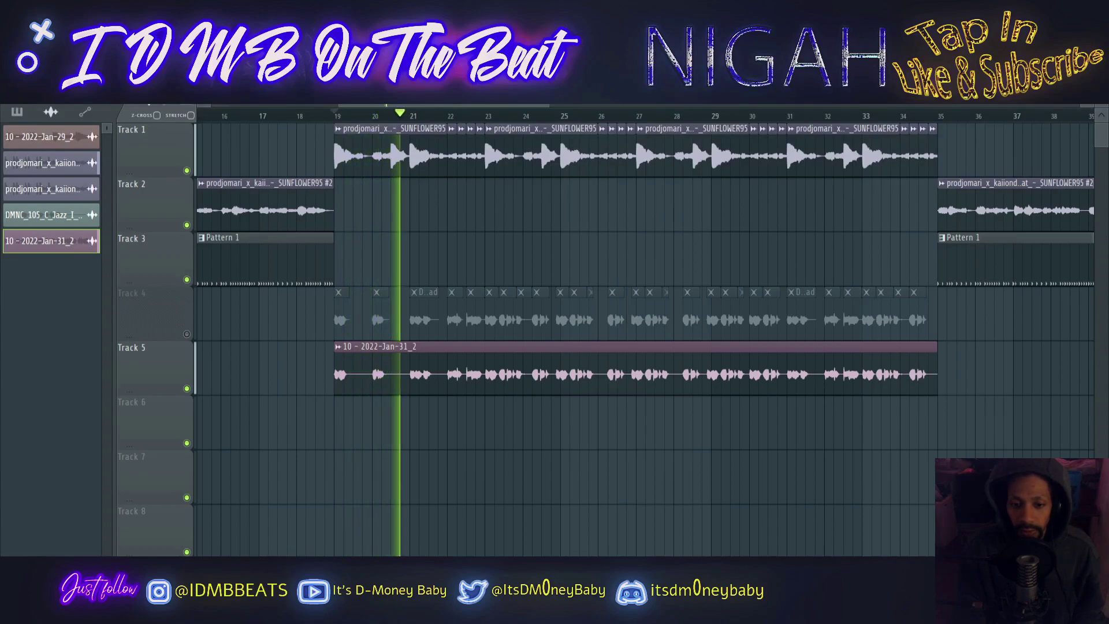
Open the settings of the recorded 10 - 2022-Jan-31_2 audio clip on Track 5.
double_click(379, 347)
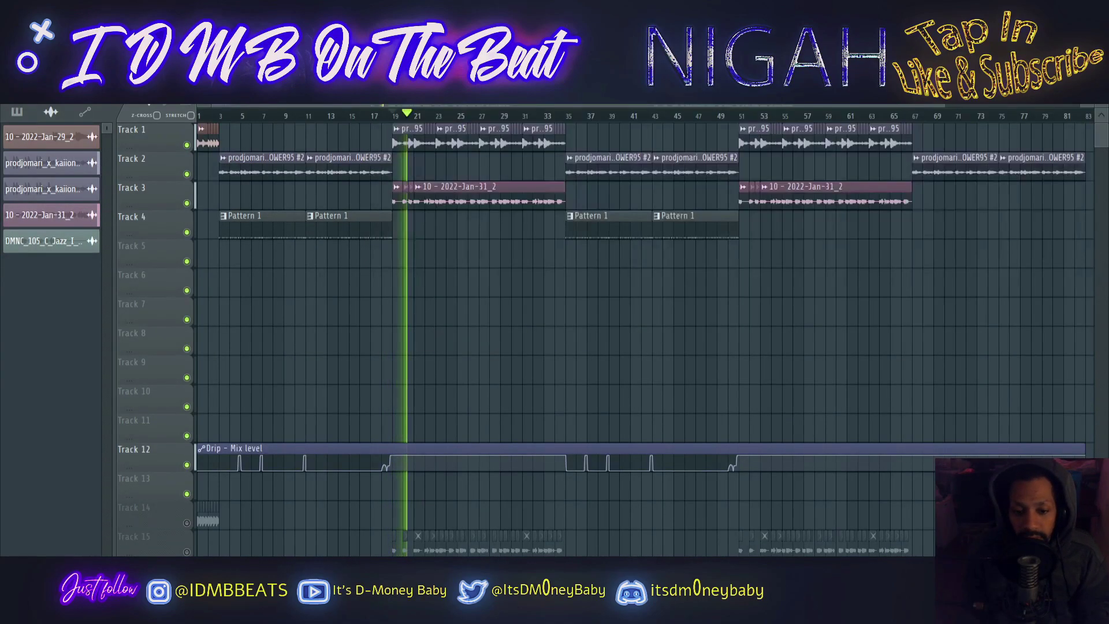
key("F6")
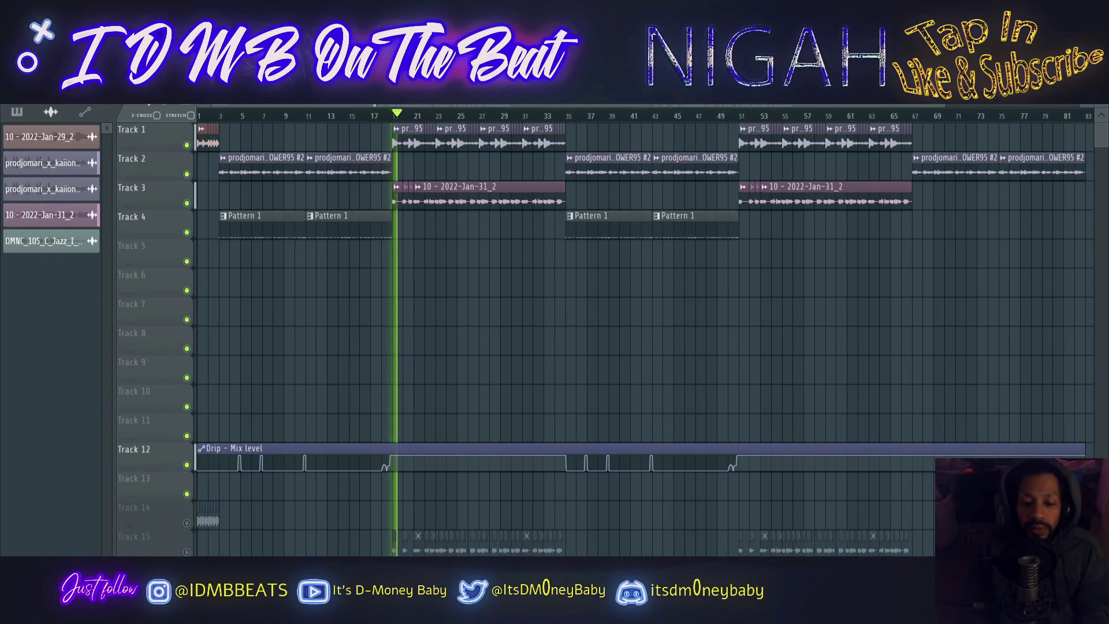
scroll(337, 329, "up", 3)
scroll(349, 329, "up", 4)
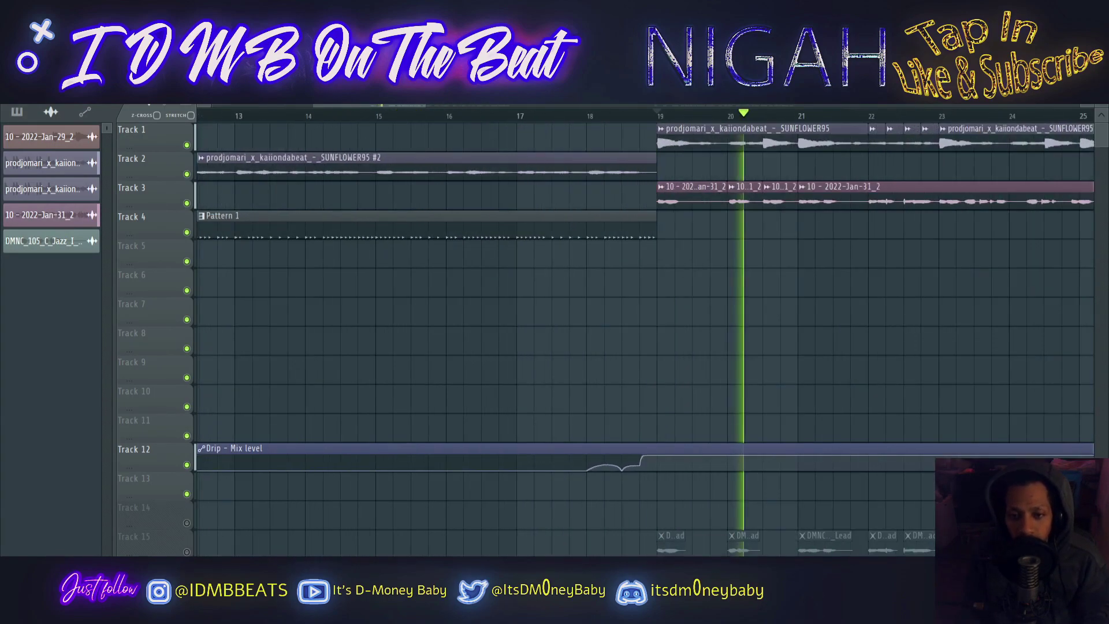
scroll(288, 329, "down", 3)
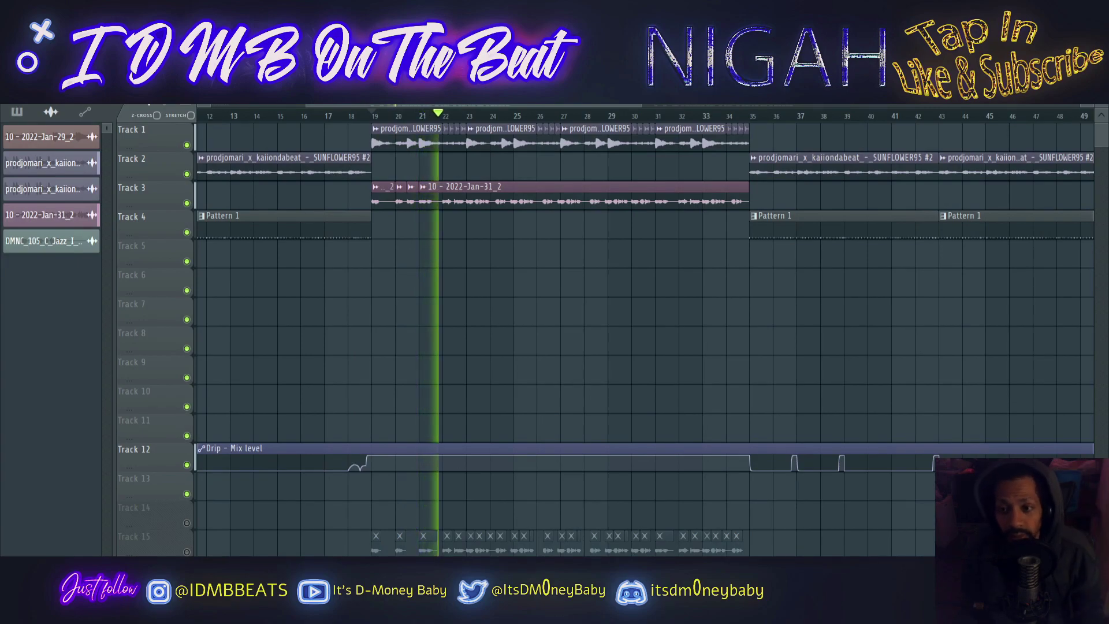
scroll(554, 329, "up", 2)
scroll(409, 329, "down", 4)
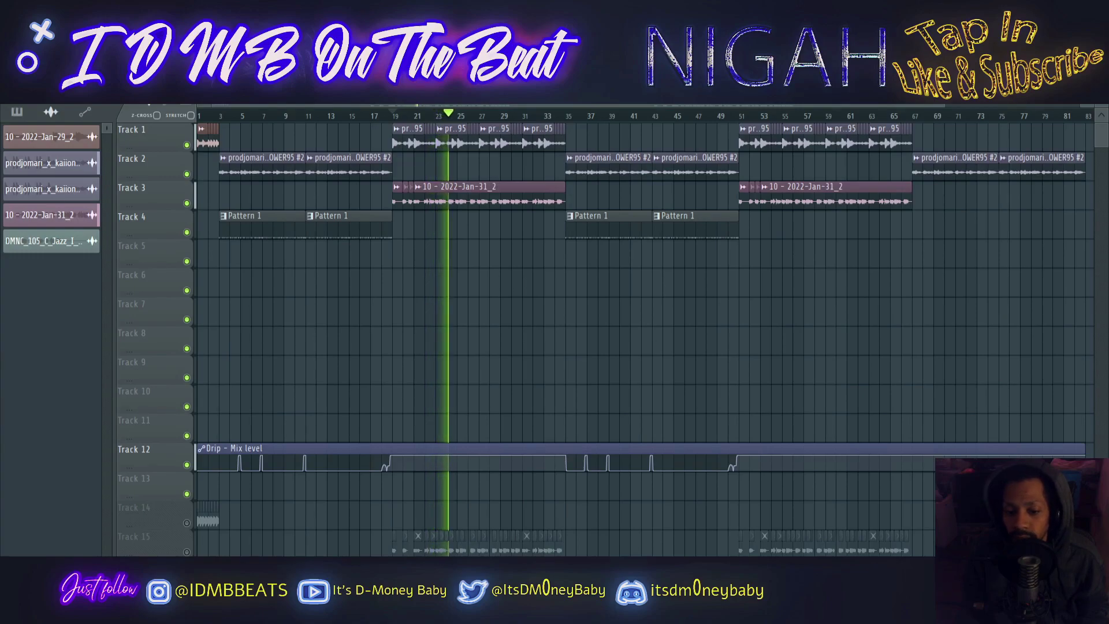
Review the mixer inserts' levels and the effects chain on Insert 1 during playback, then close the mixer.
key("F9")
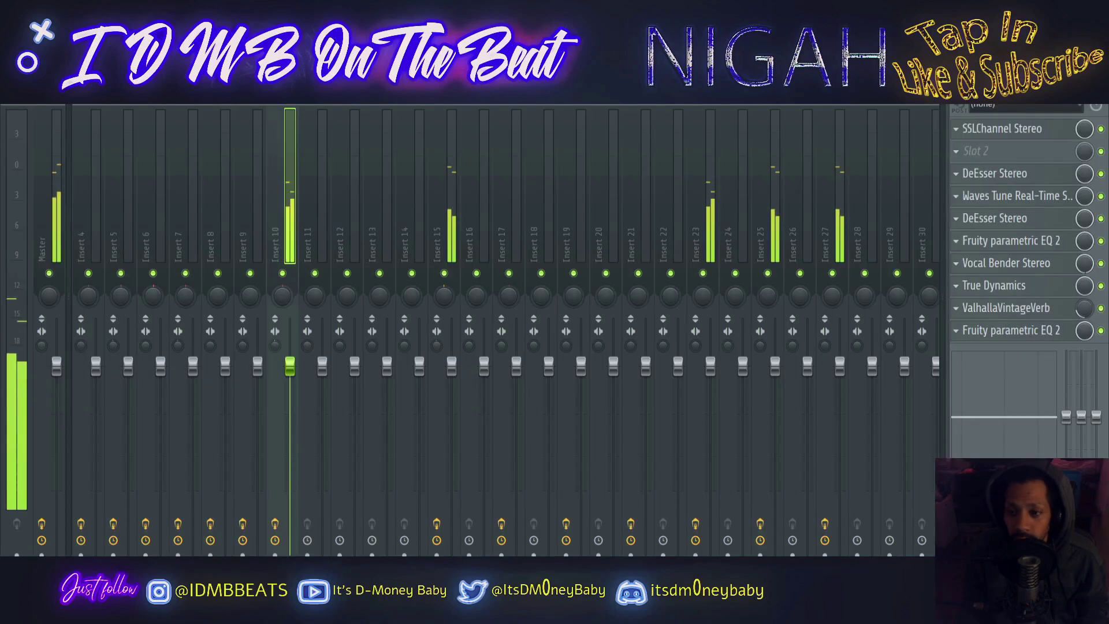
scroll(505, 332, "up", 3)
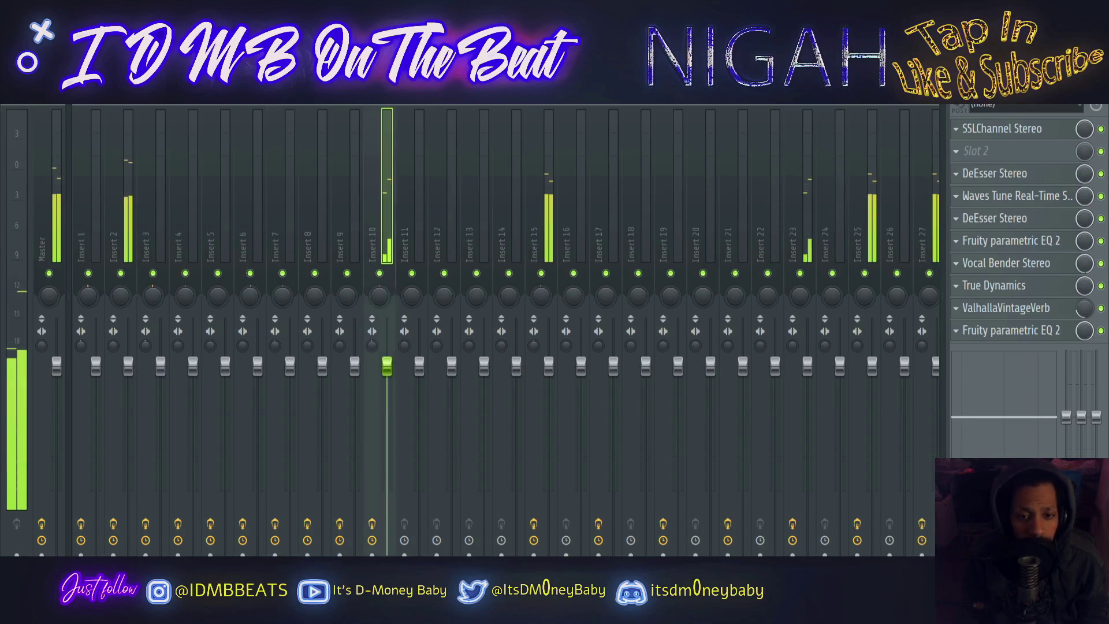
left_click(87, 231)
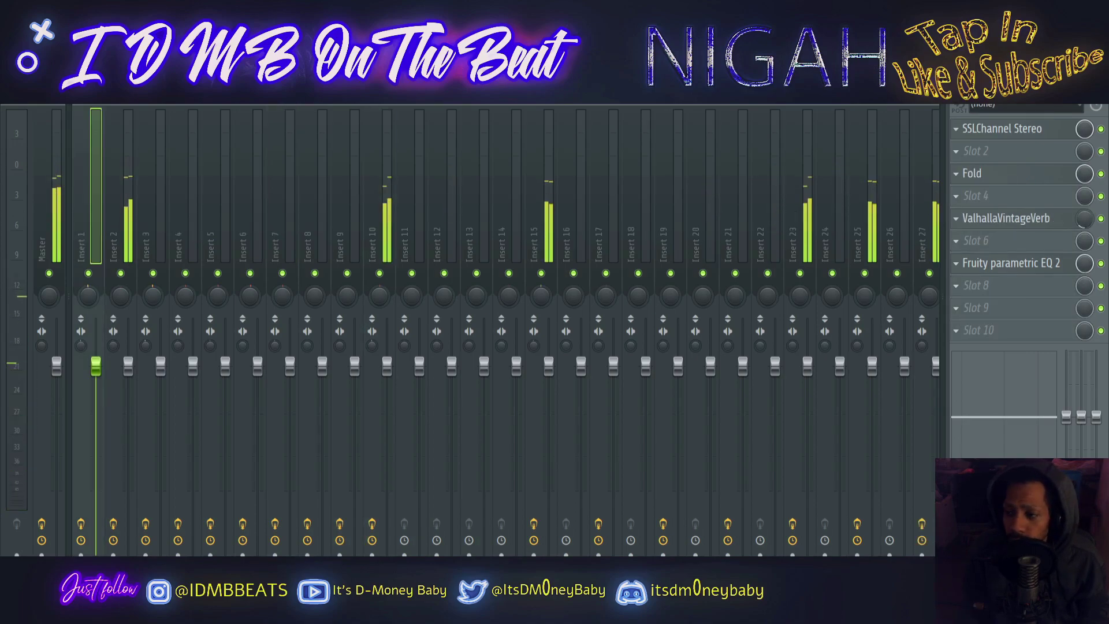
scroll(506, 332, "down", 15)
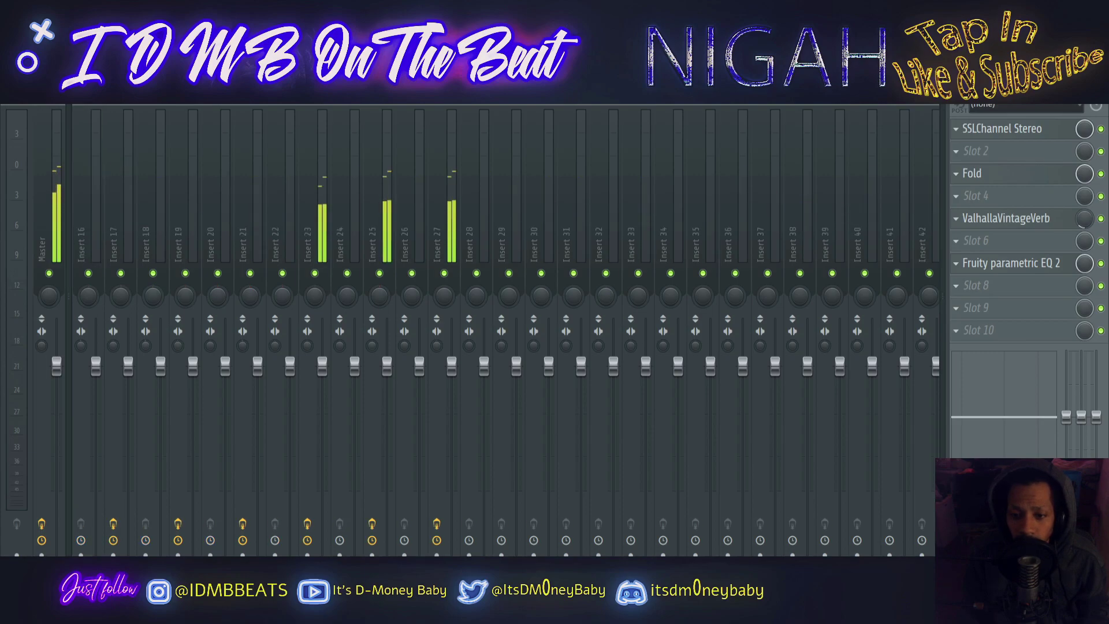
scroll(506, 332, "up", 15)
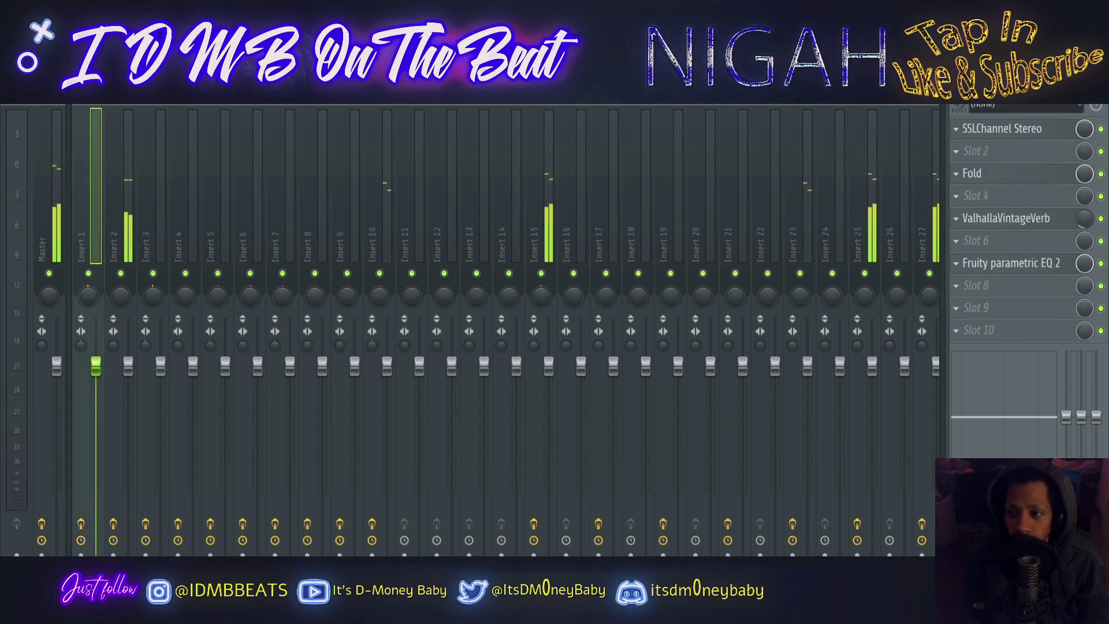
key("F9")
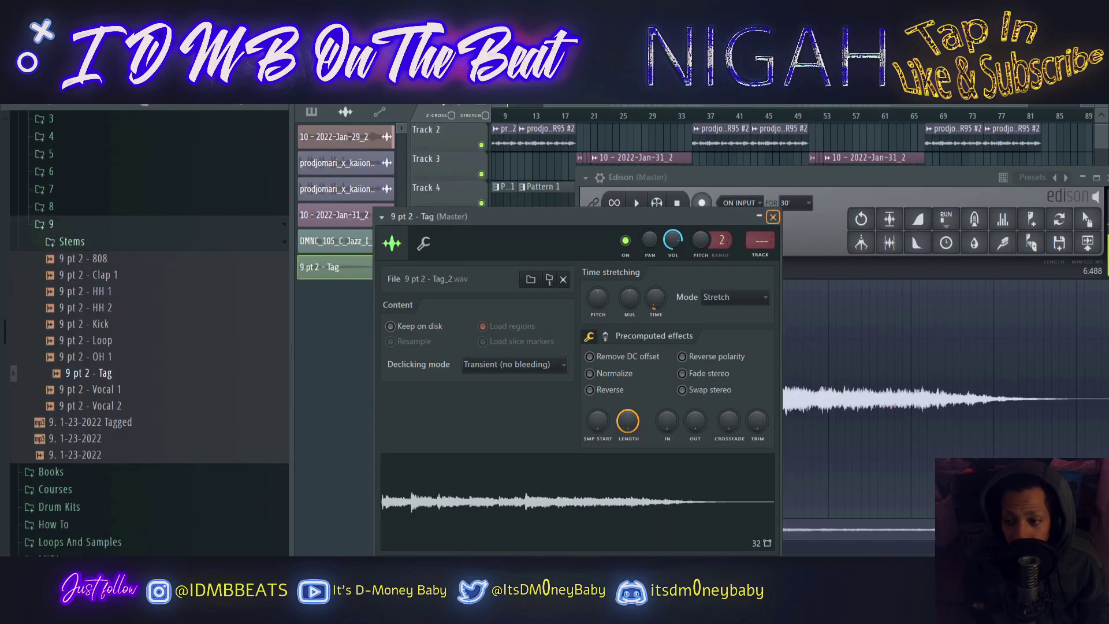
Close the 9 pt 2 - Tag channel settings and the Edison window to clear the playlist.
left_click(773, 217)
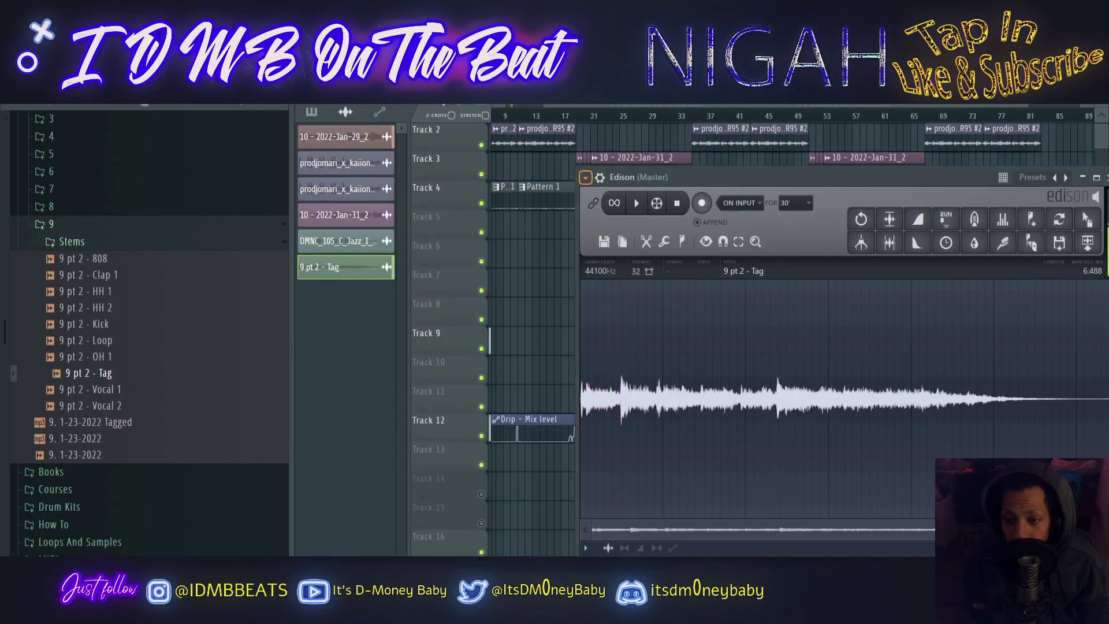
left_click(1108, 177)
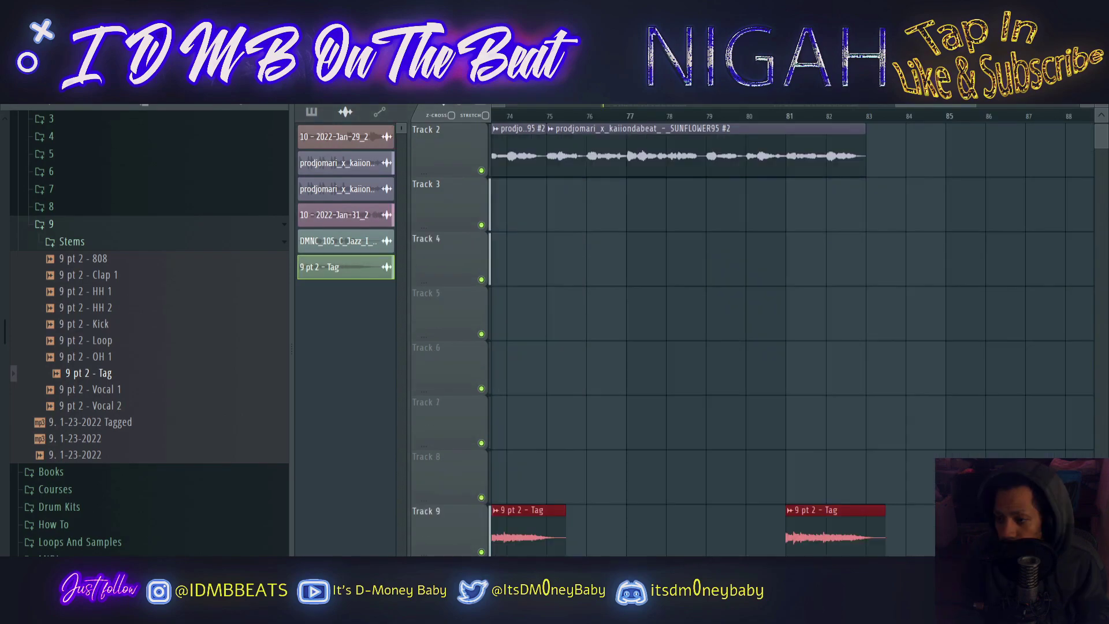
Examine the playlist arrangement during playback, from the sample clips on the first tracks to the tag clips on Track 9.
scroll(908, 496, "up", 3)
scroll(924, 405, "down", 6)
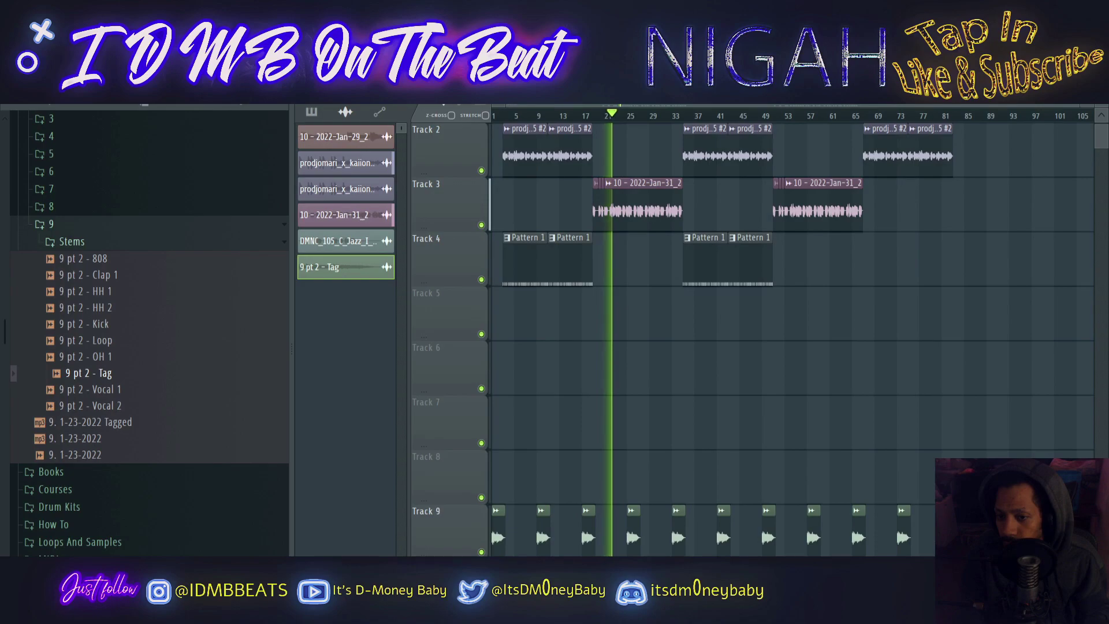
key("shift+4")
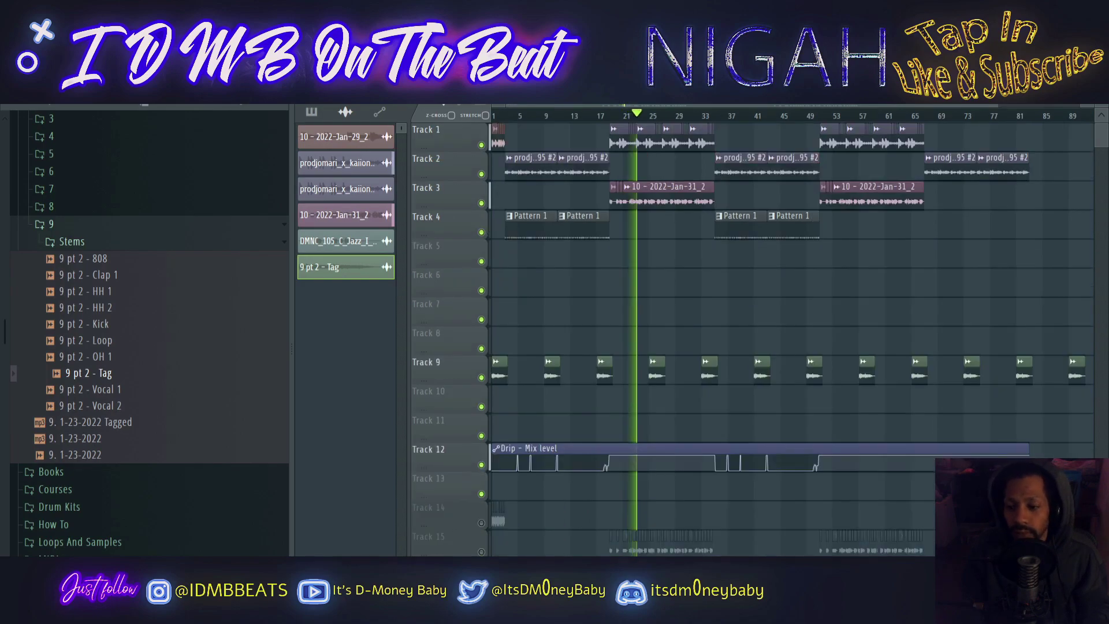
scroll(791, 415, "up", 3)
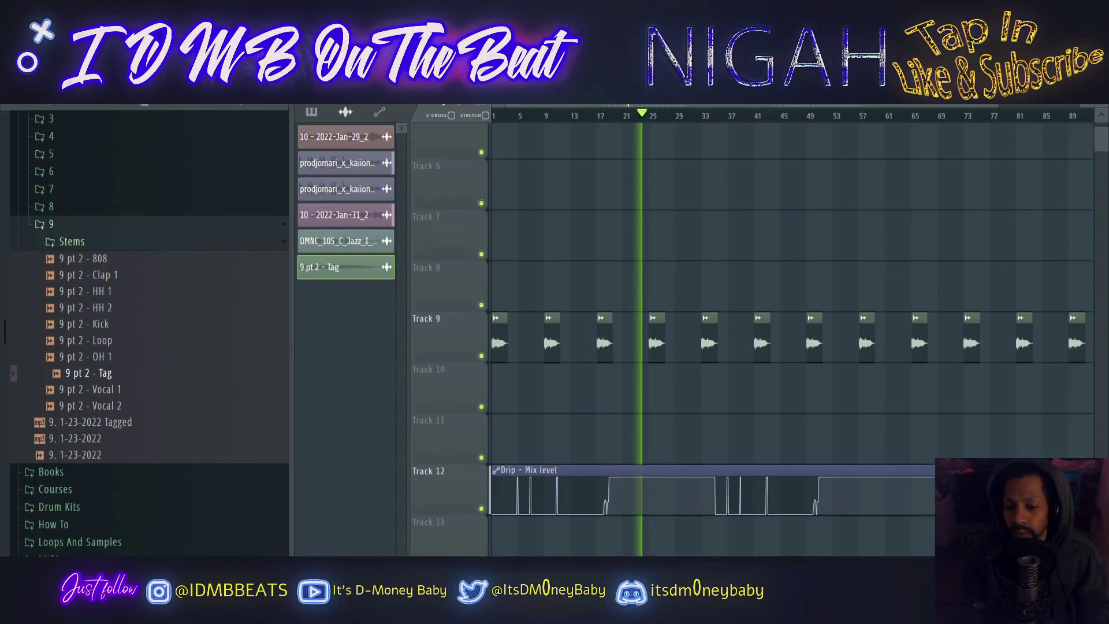
scroll(791, 340, "up", 5)
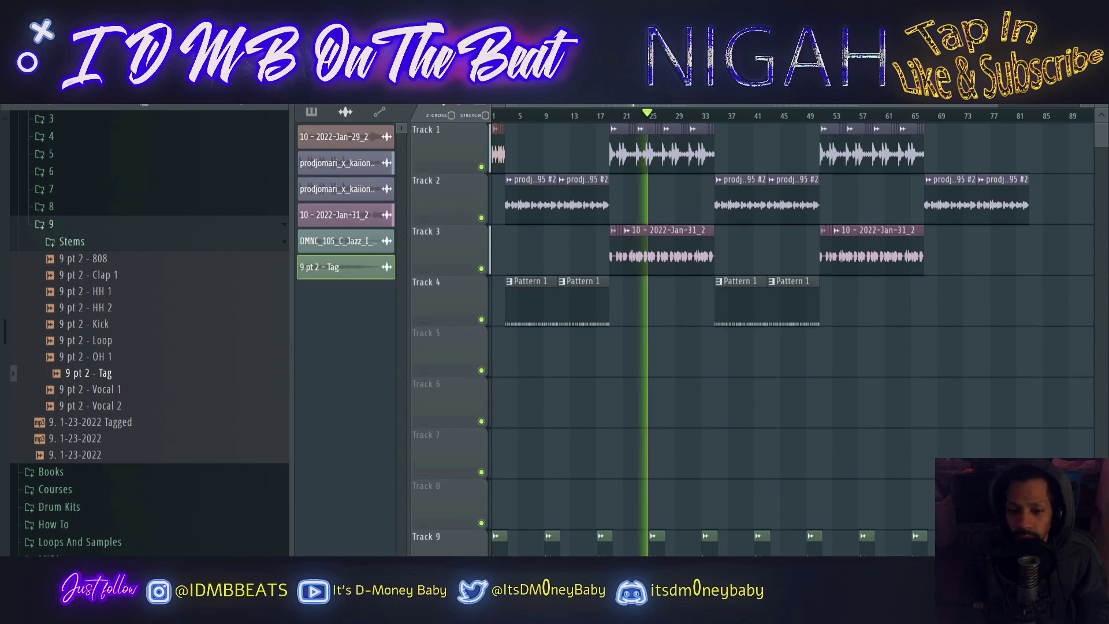
scroll(791, 340, "down", 1)
scroll(791, 339, "down", 3)
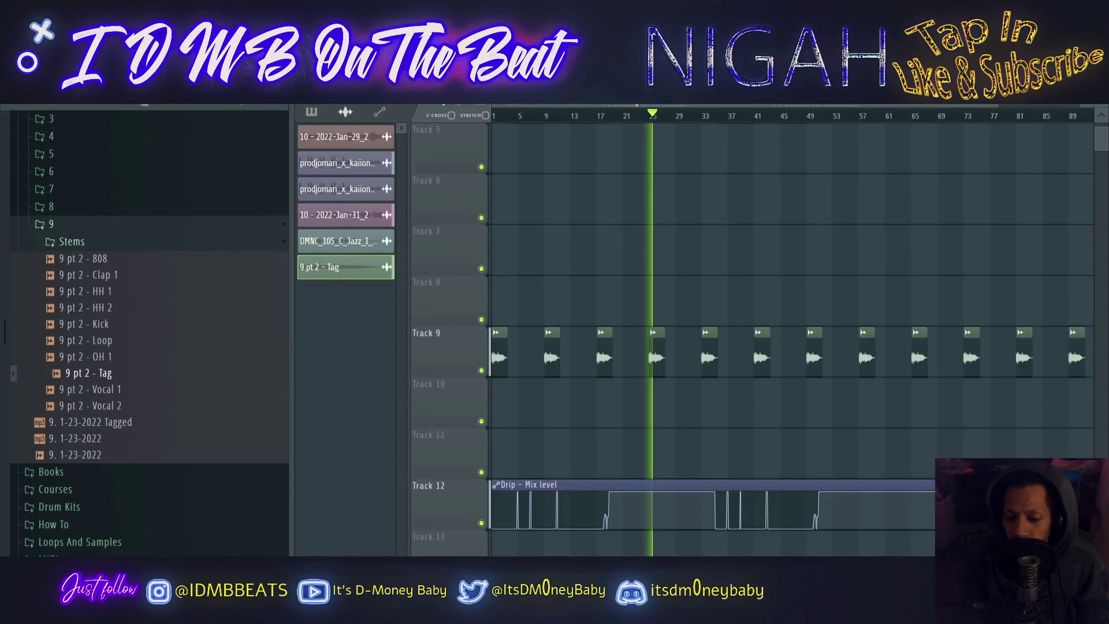
scroll(791, 339, "up", 4)
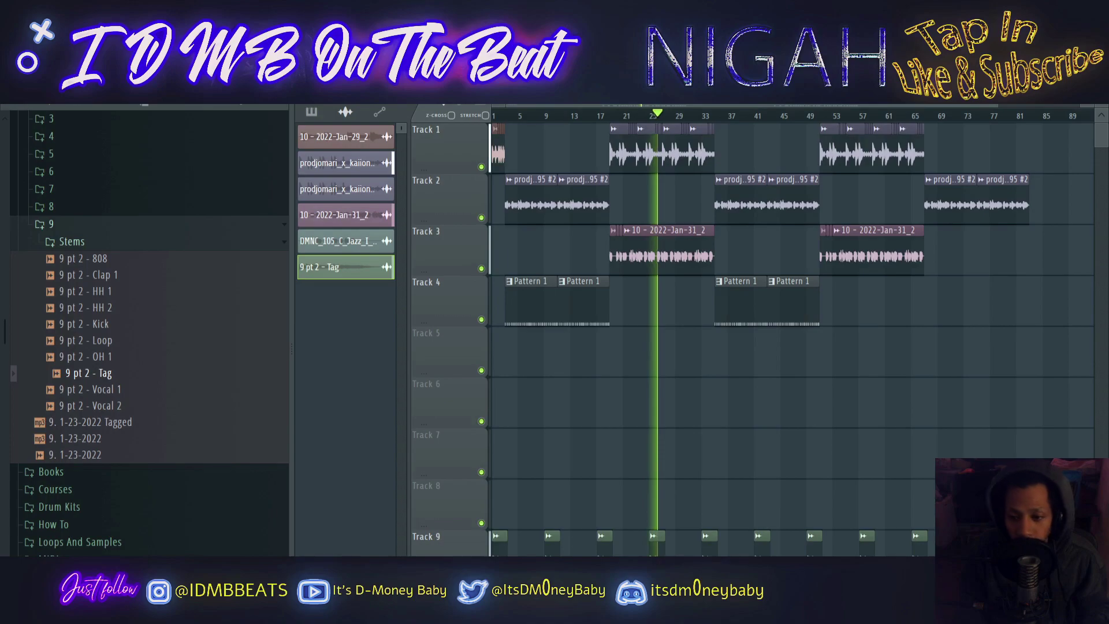
scroll(684, 340, "up", 4)
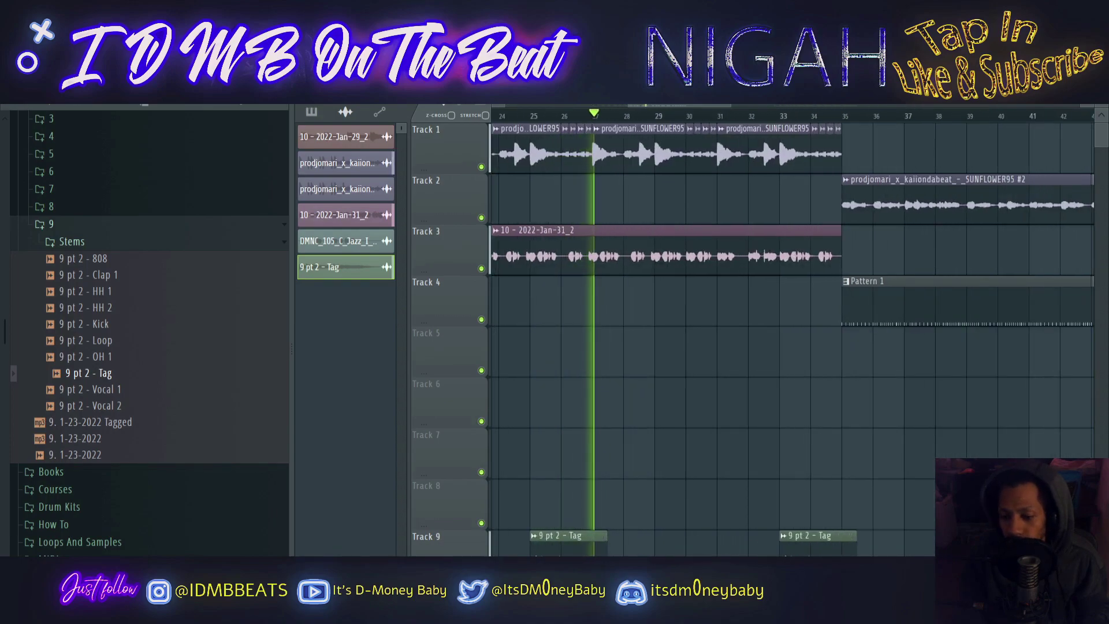
scroll(684, 339, "down", 3)
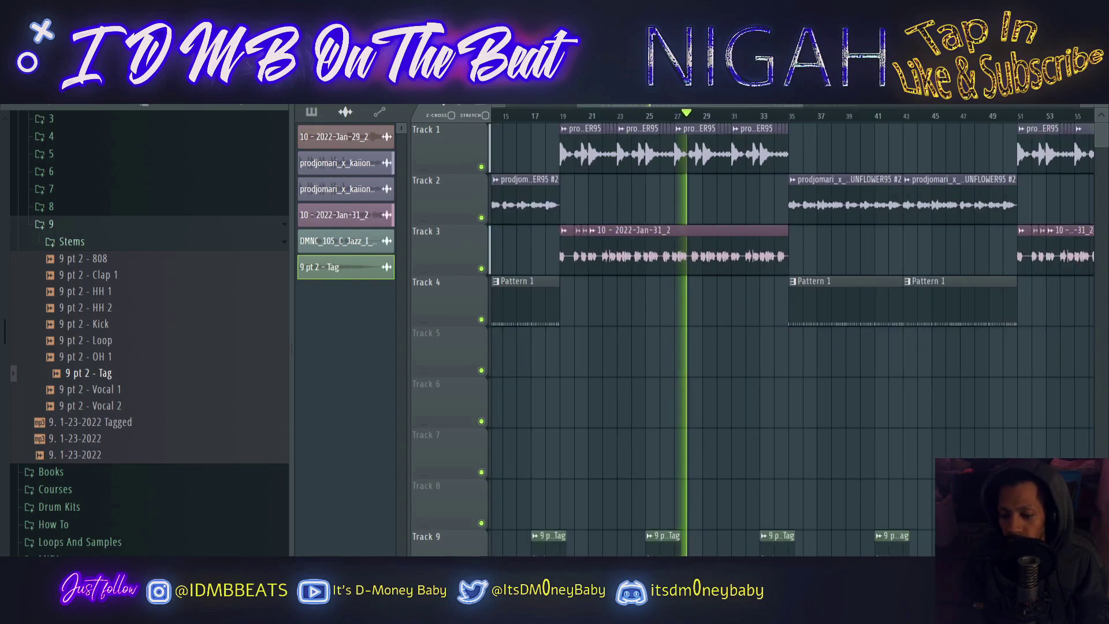
scroll(549, 339, "up", 3)
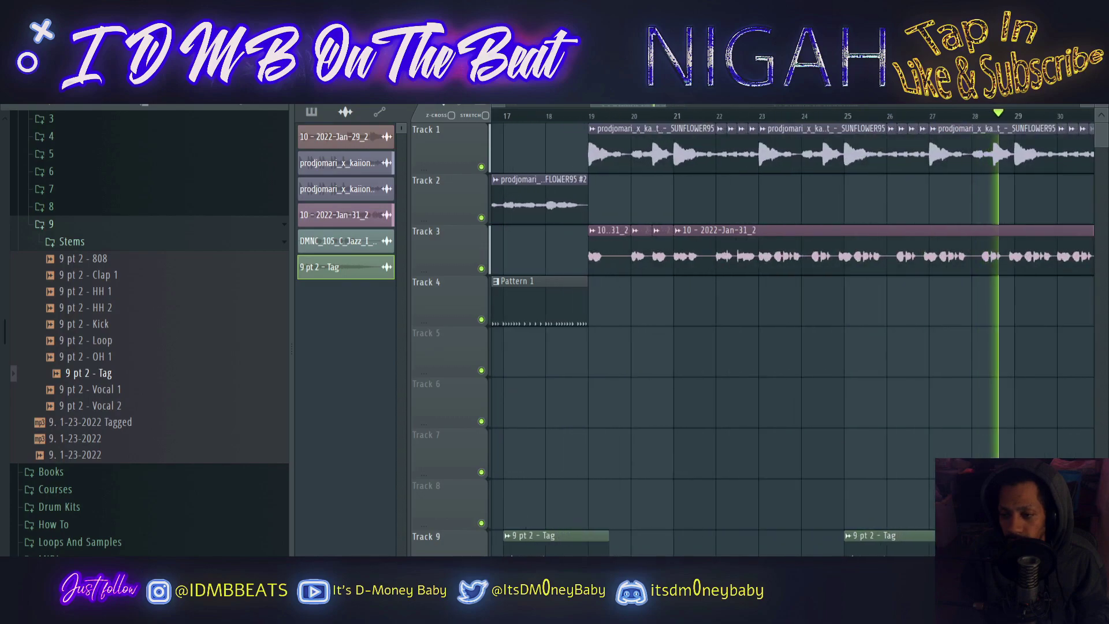
scroll(549, 340, "down", 3)
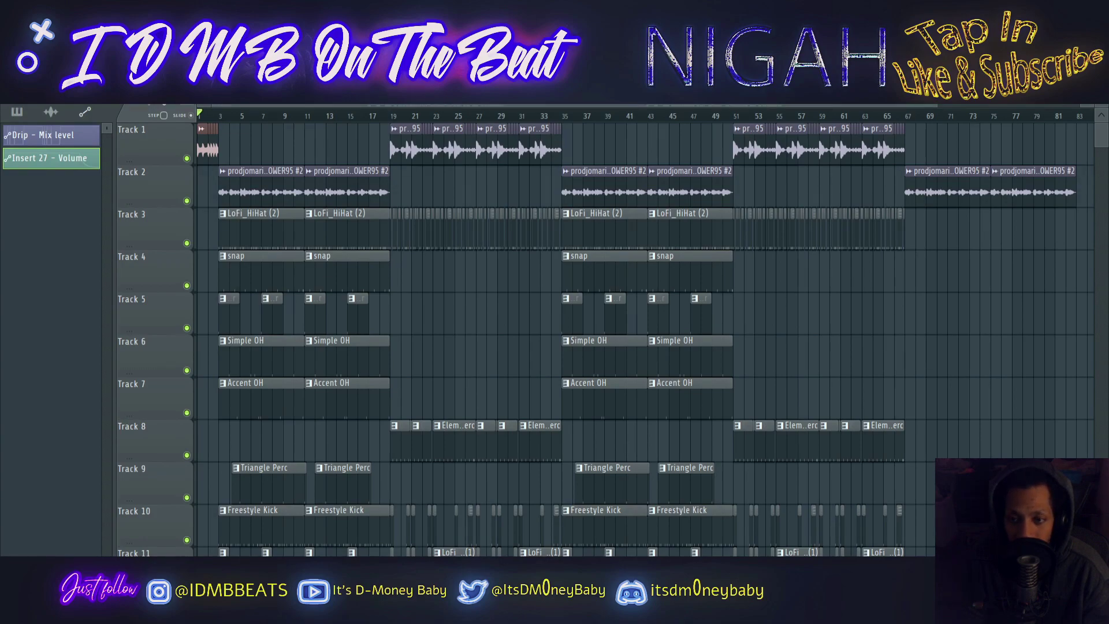
Play back the full arrangement from the start to listen to it and stop playback.
key("space")
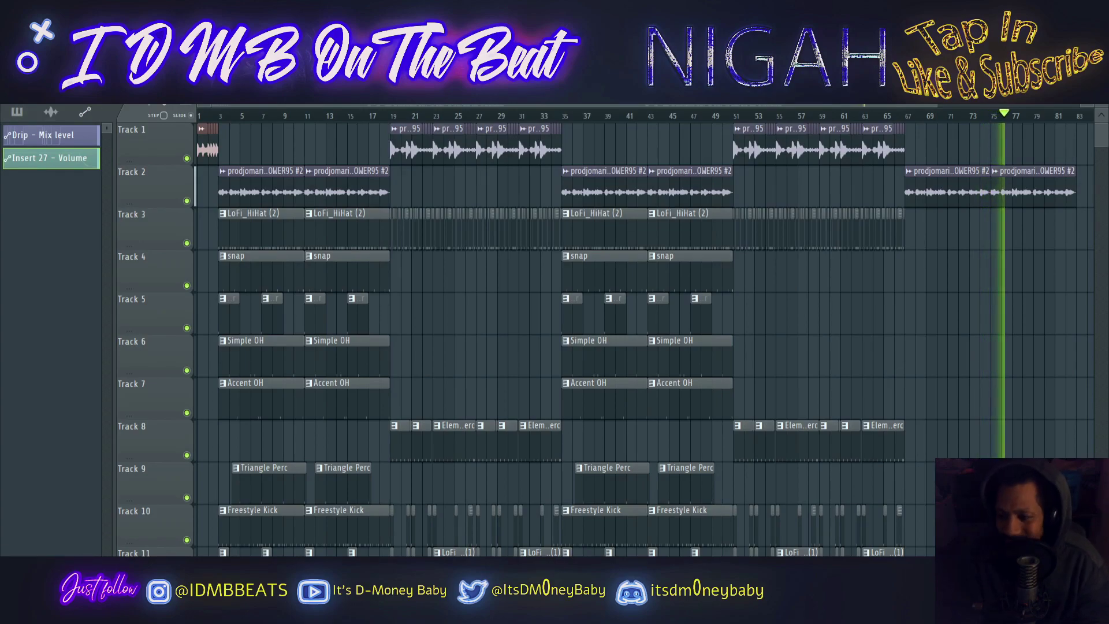
key("space")
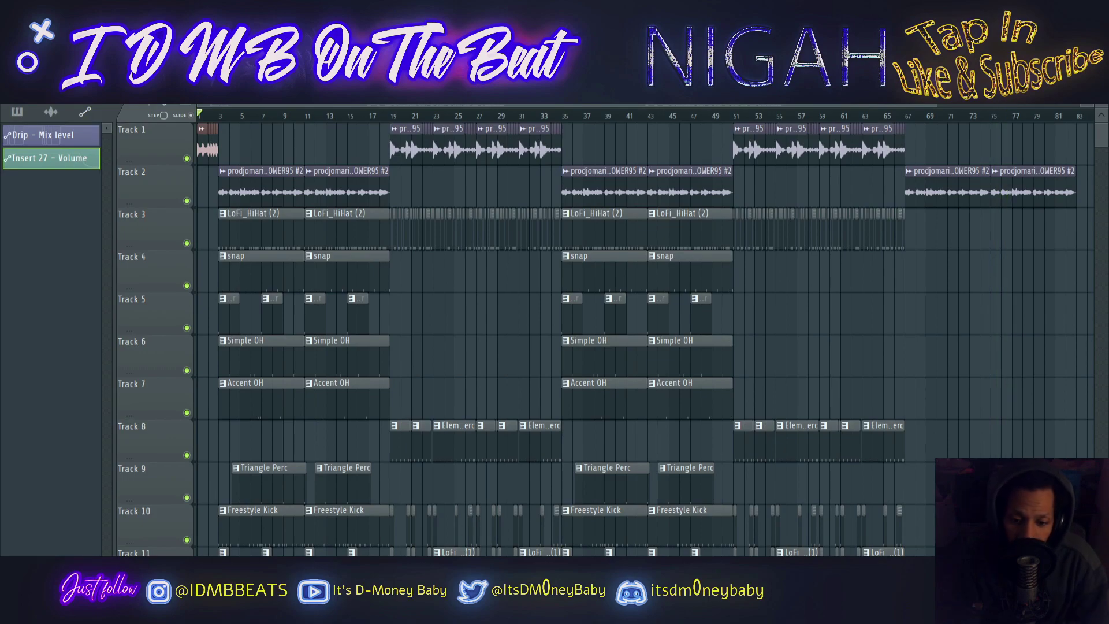